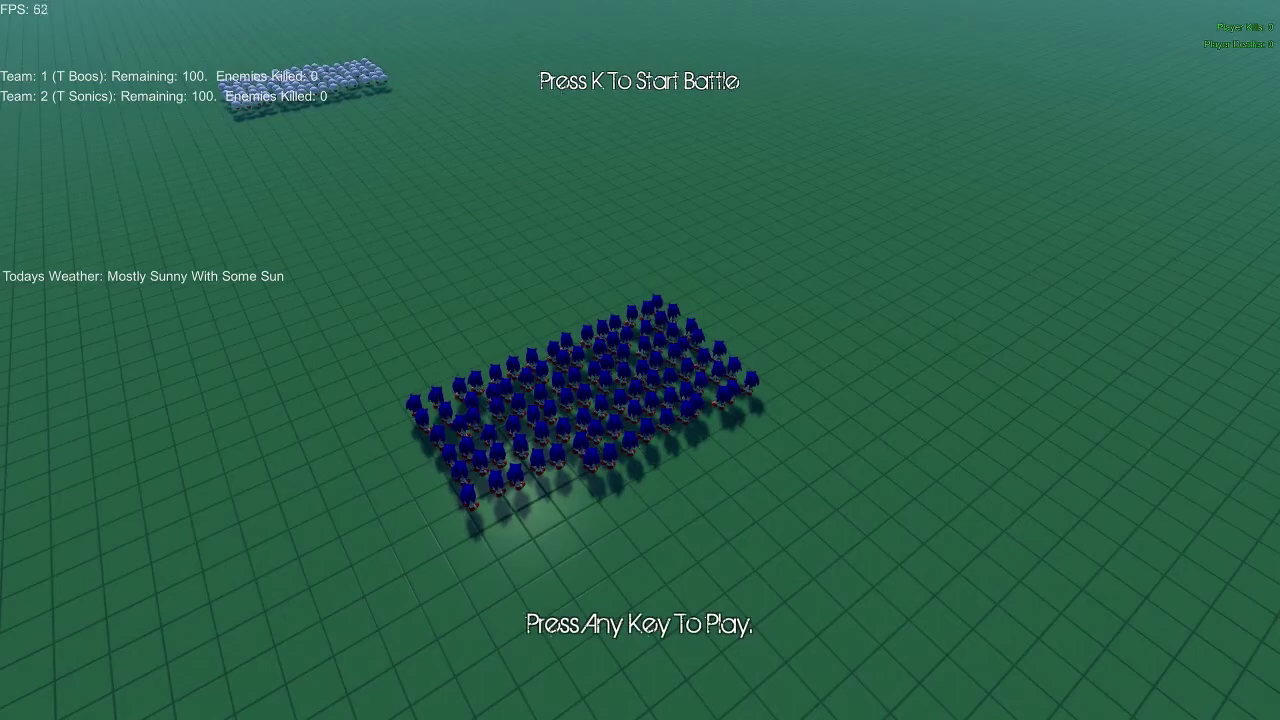
Start the Boos-versus-Sonics battle from a high view, then possess a surviving Sonic
{"action": "key", "text": "space"}
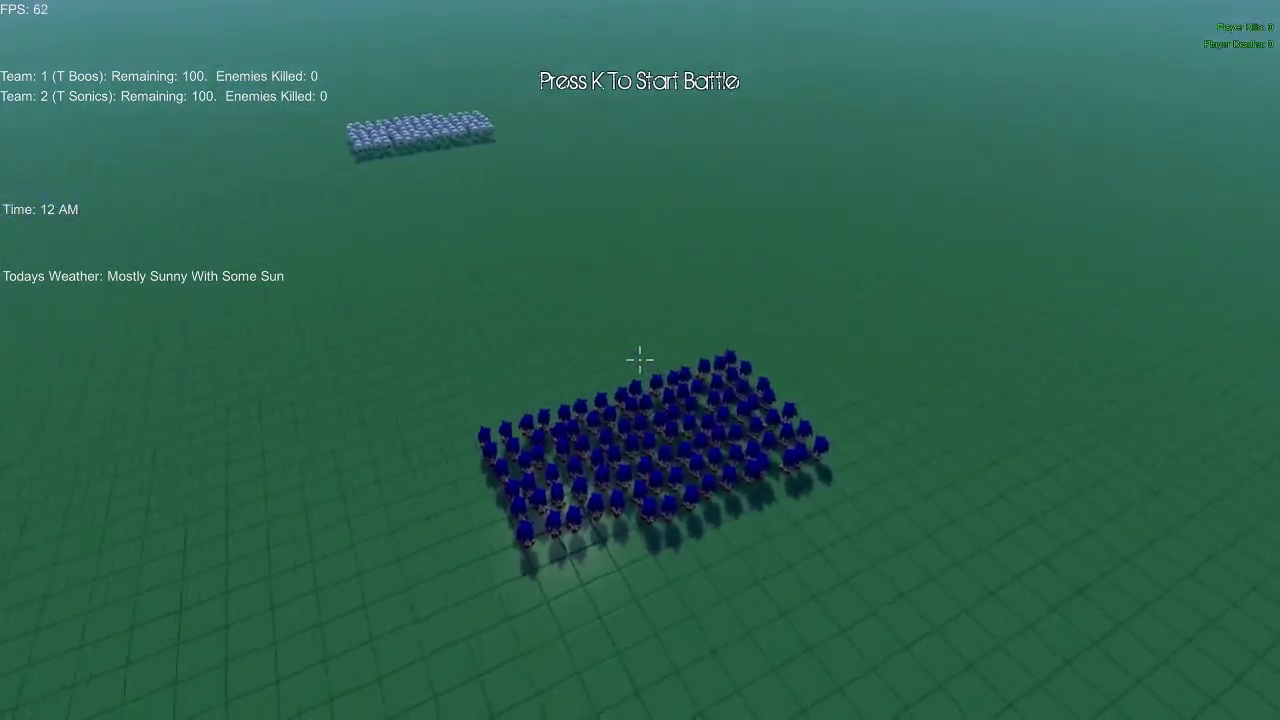
{"action": "key", "text": "w"}
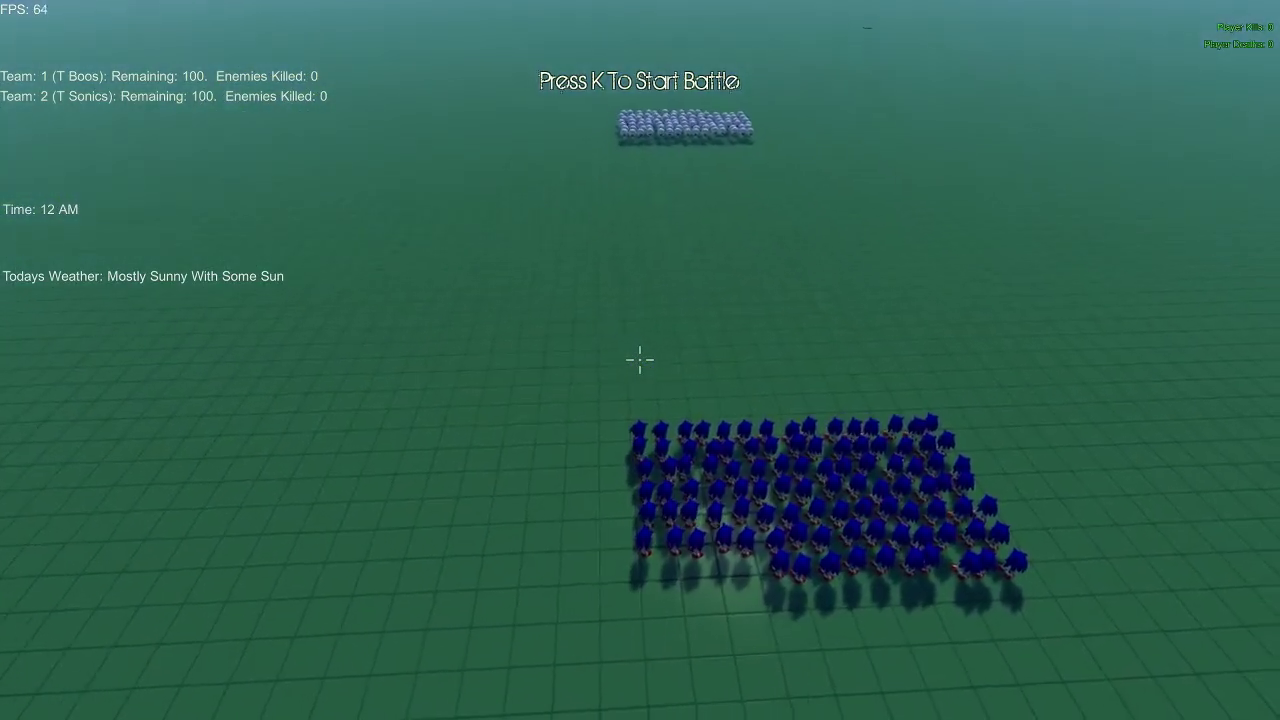
{"action": "key", "text": "w"}
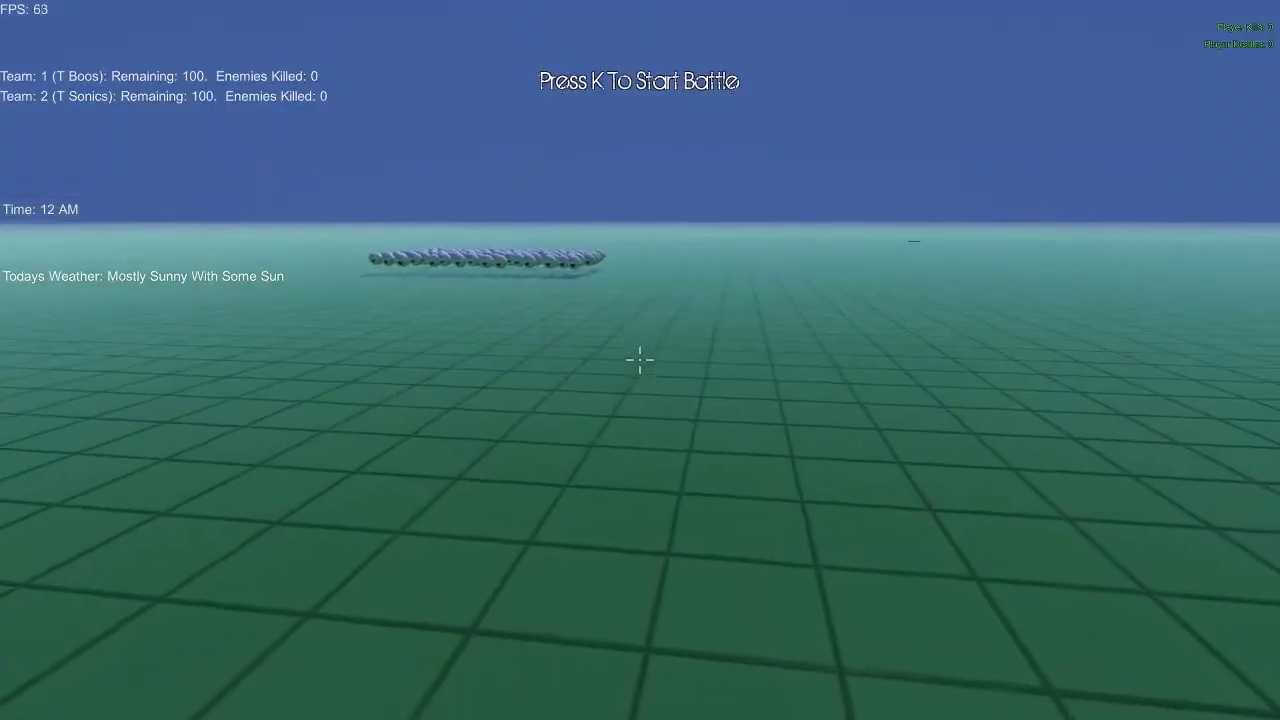
{"action": "key", "text": "d"}
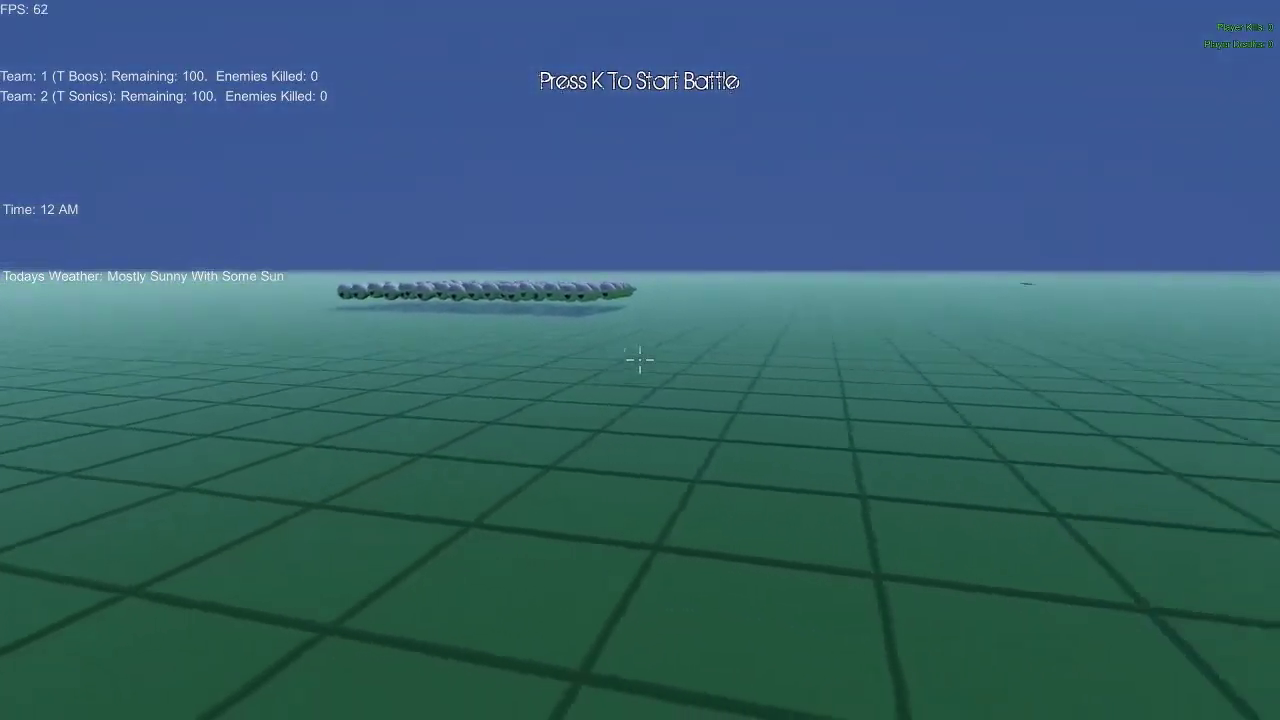
{"action": "key", "text": "w"}
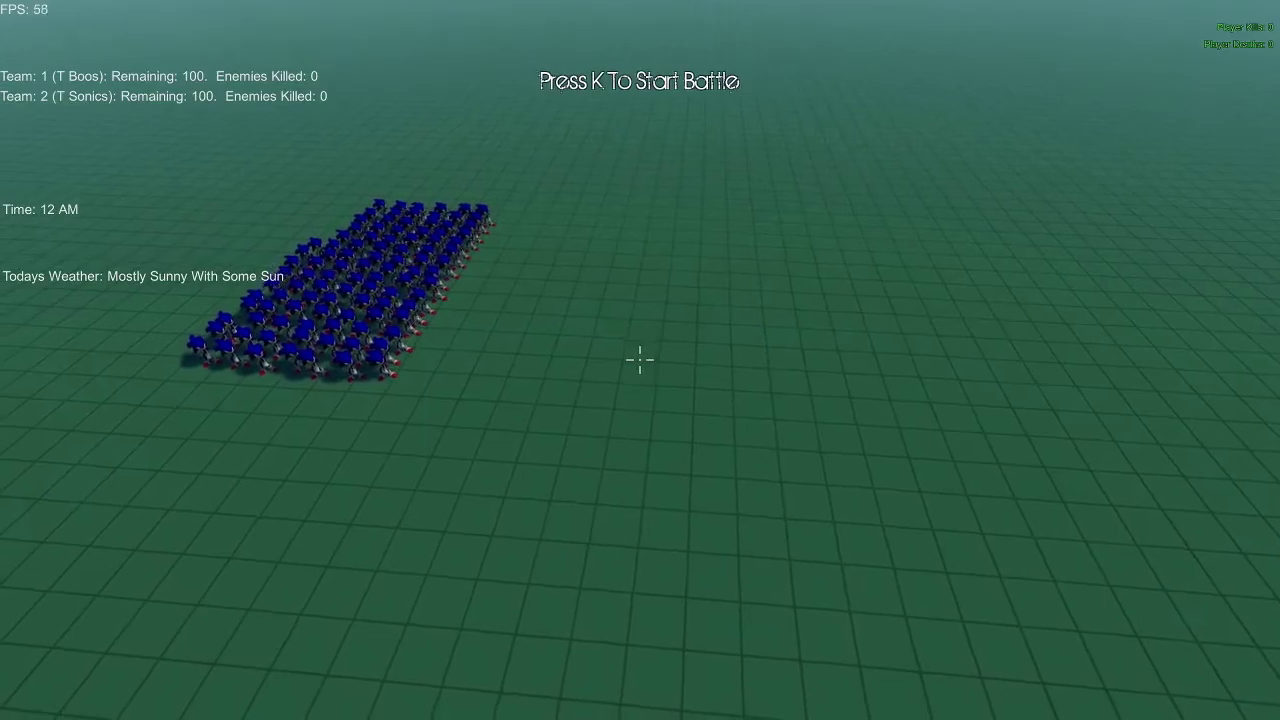
{"action": "key", "text": "s"}
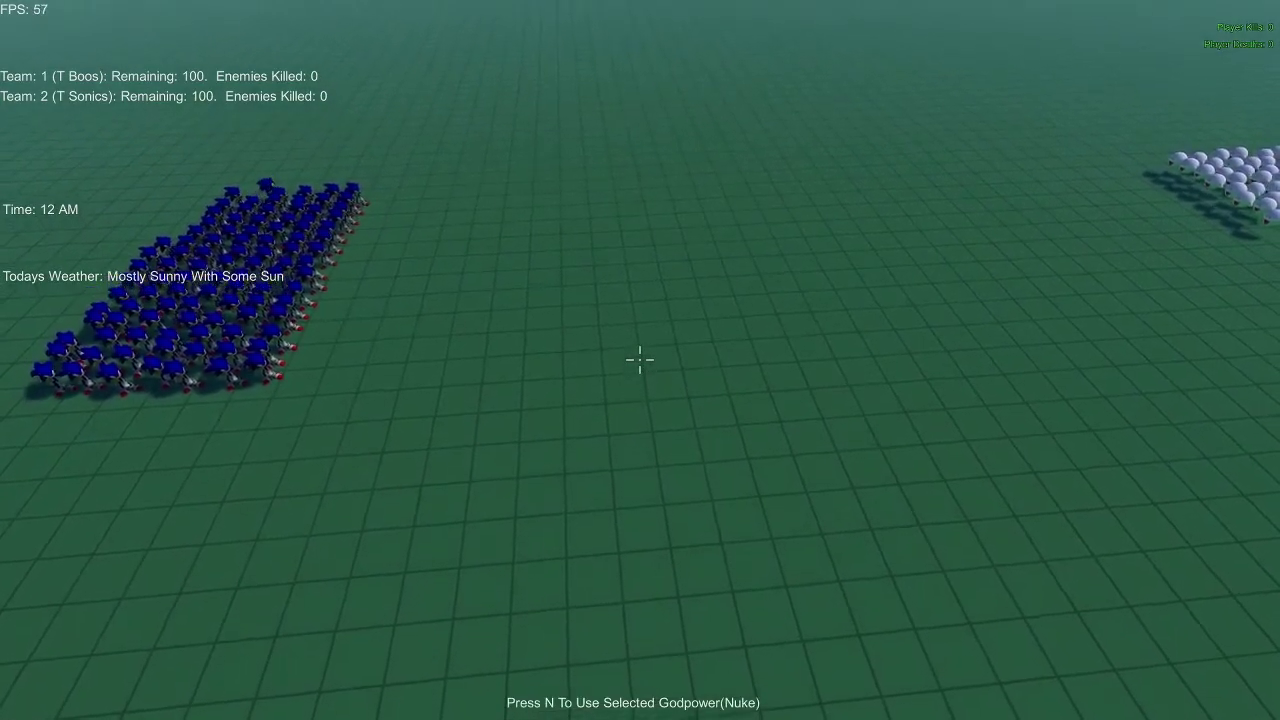
{"action": "key", "text": "k"}
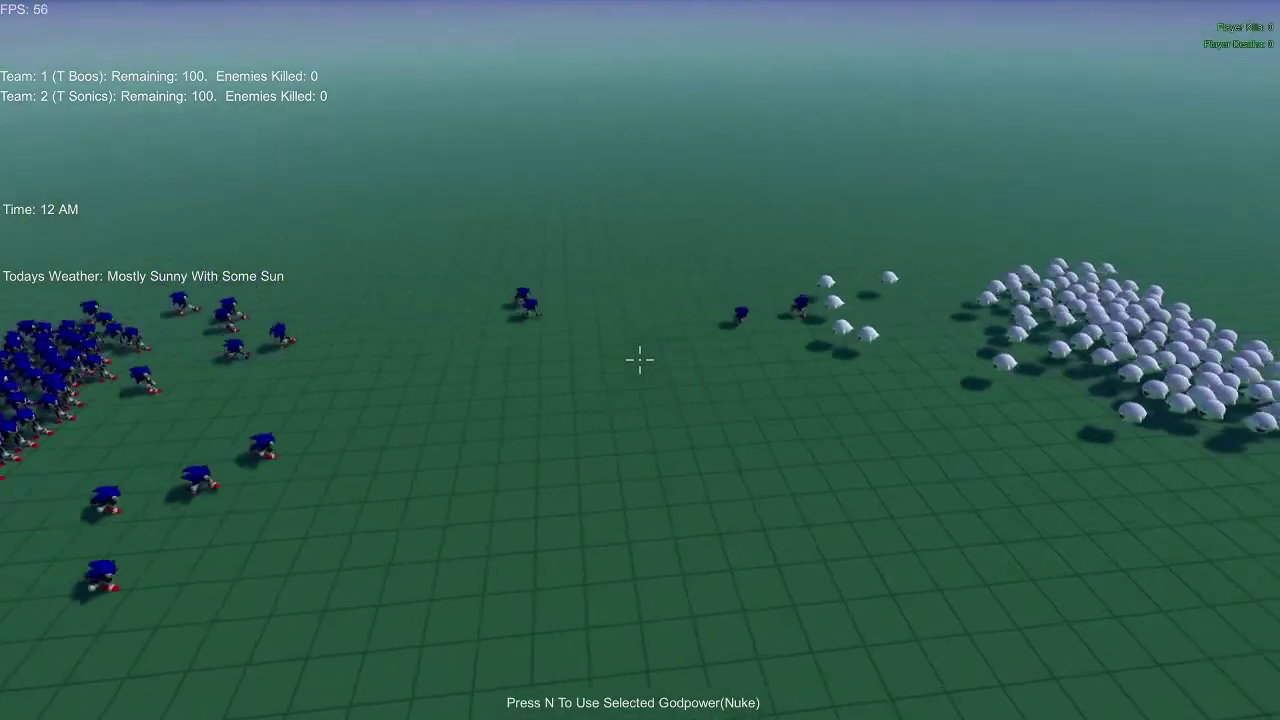
{"action": "key", "text": "w"}
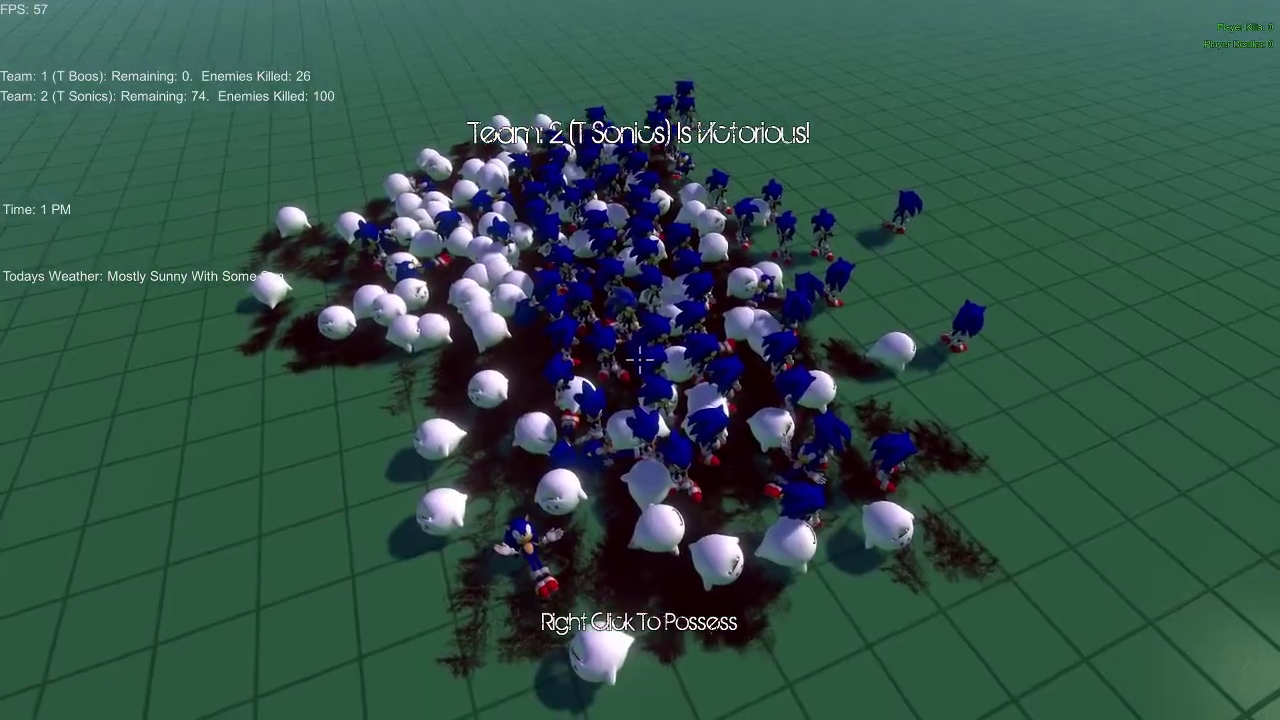
{"action": "right_click", "coordinate": [640, 360]}
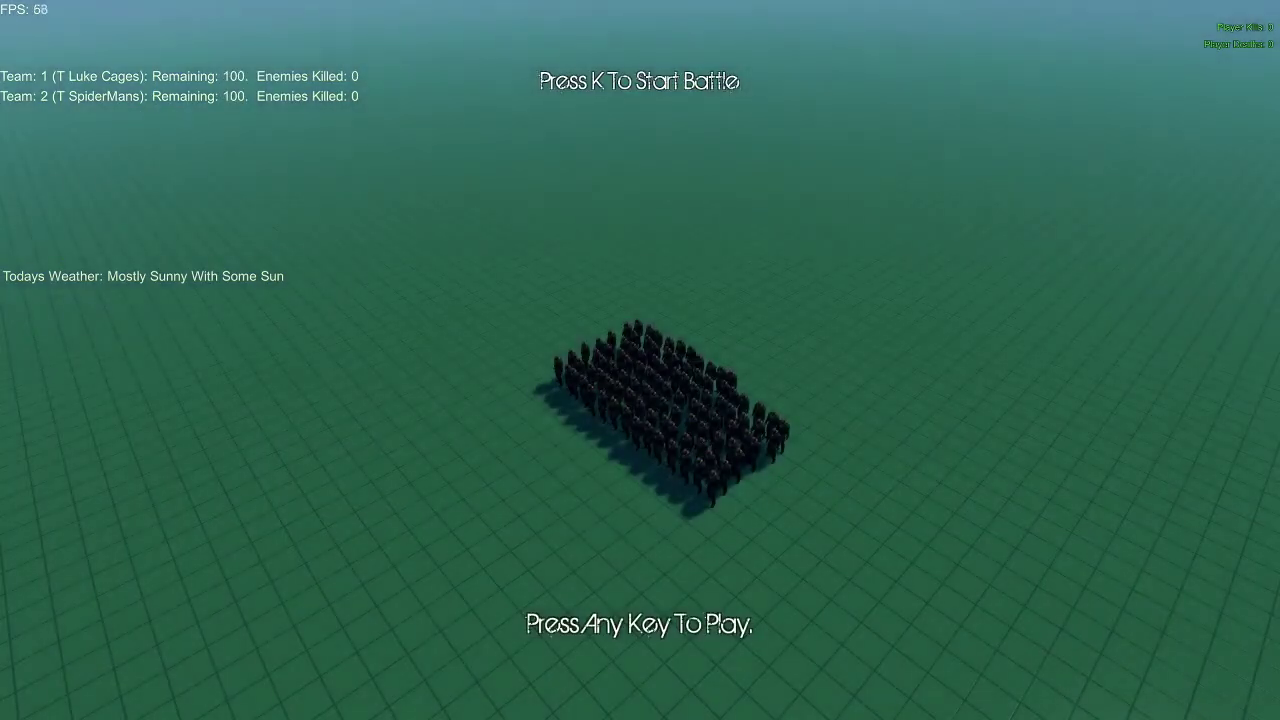
Dismiss the start prompt for the Luke Cages versus Spider-Mans battle
{"action": "key", "text": "space"}
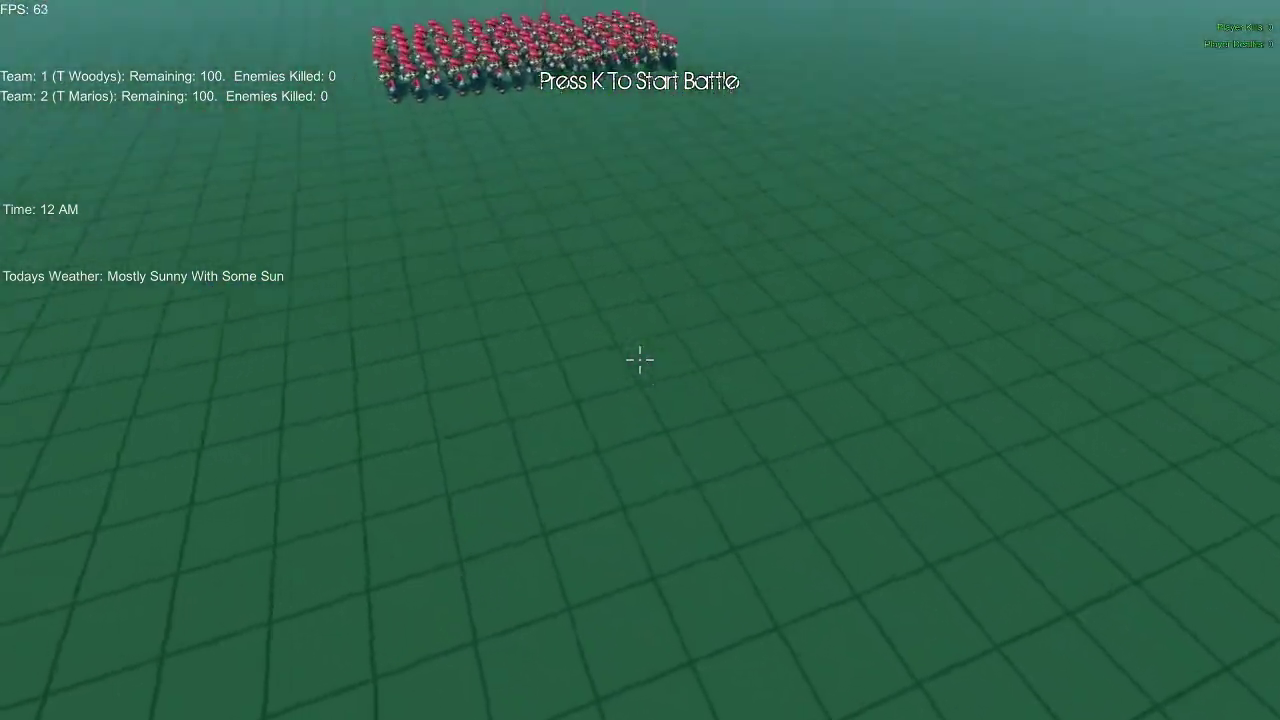
Start the 100-a-side Woodys versus Marios battle with K
{"action": "key", "text": "k"}
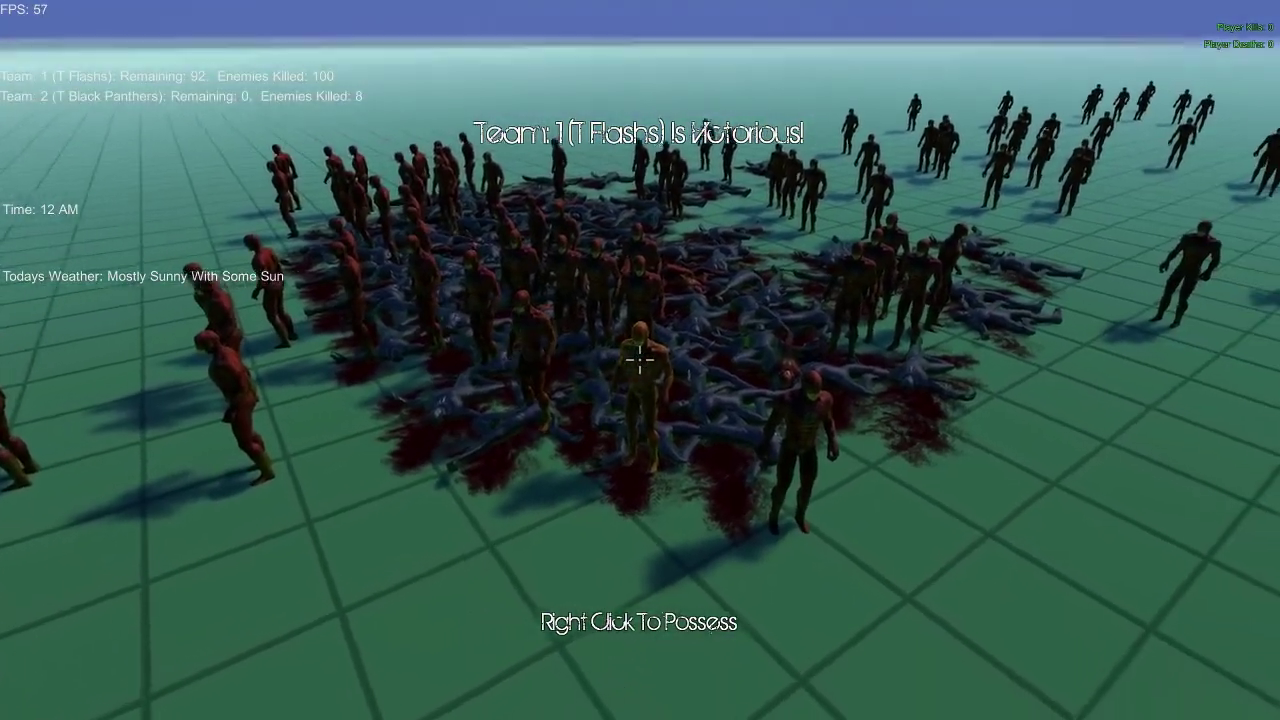
Pause the game after the Flashes defeat the Black Panthers
{"action": "key", "text": "Escape"}
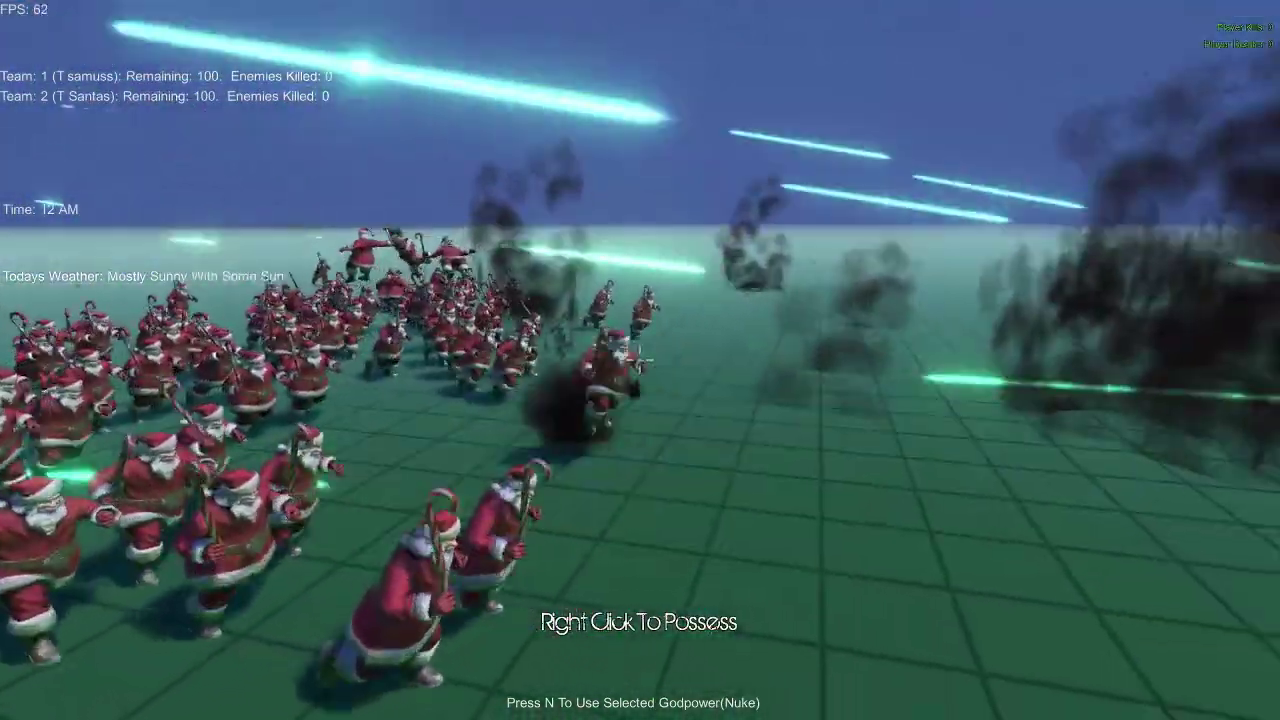
Possess a Santa in the Samuses-versus-Santas battle
{"action": "right_click", "coordinate": [640, 360]}
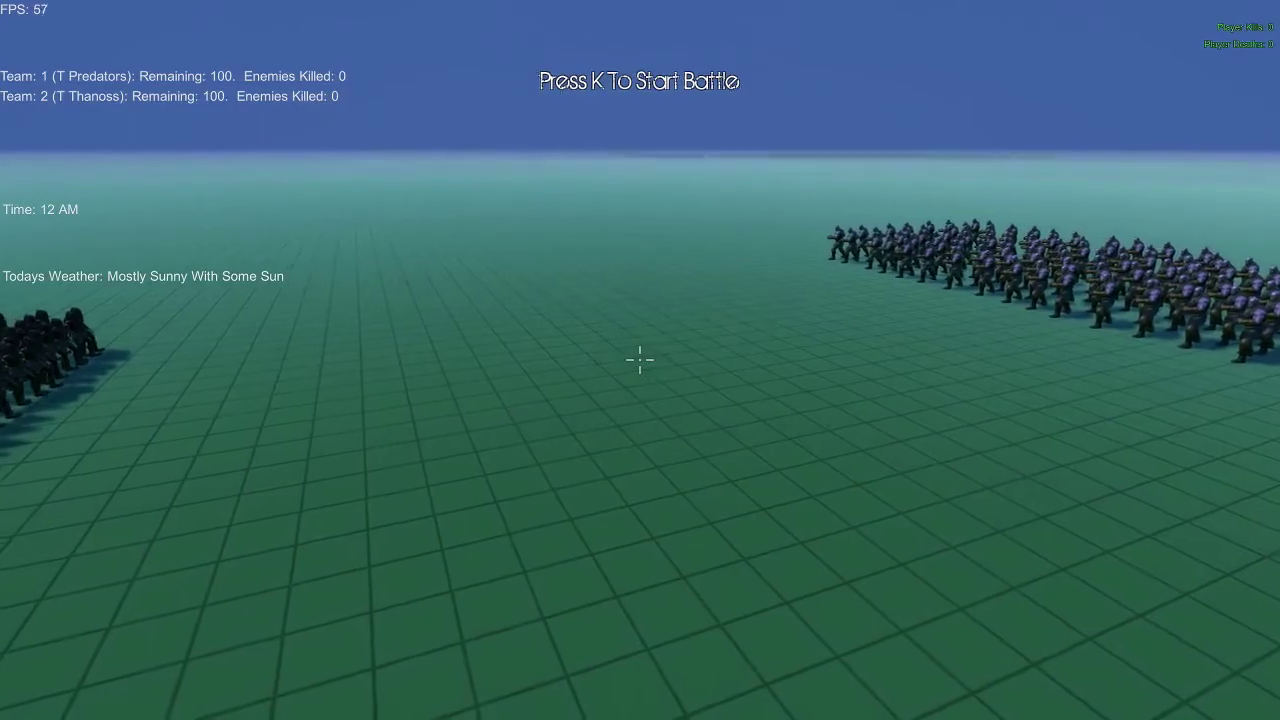
Start the Predators-versus-Thanoses battle and watch it from overhead camera views
{"action": "key", "text": "k"}
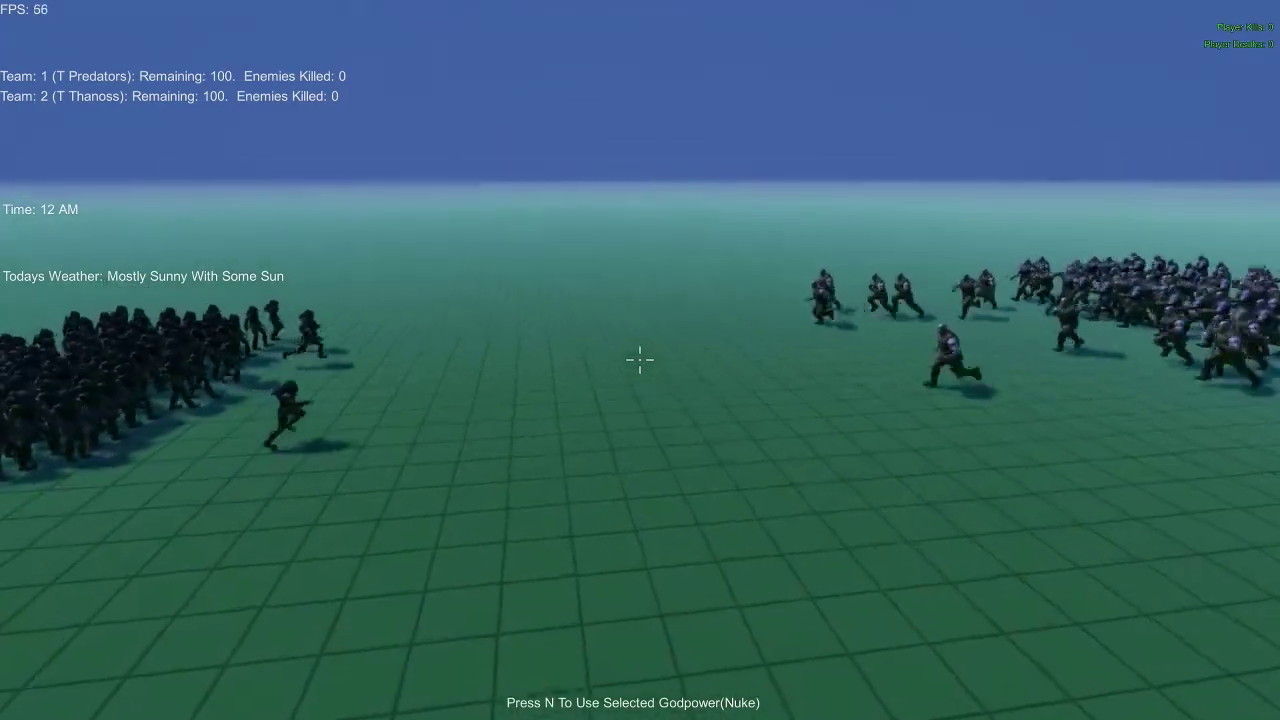
{"action": "key", "text": "w"}
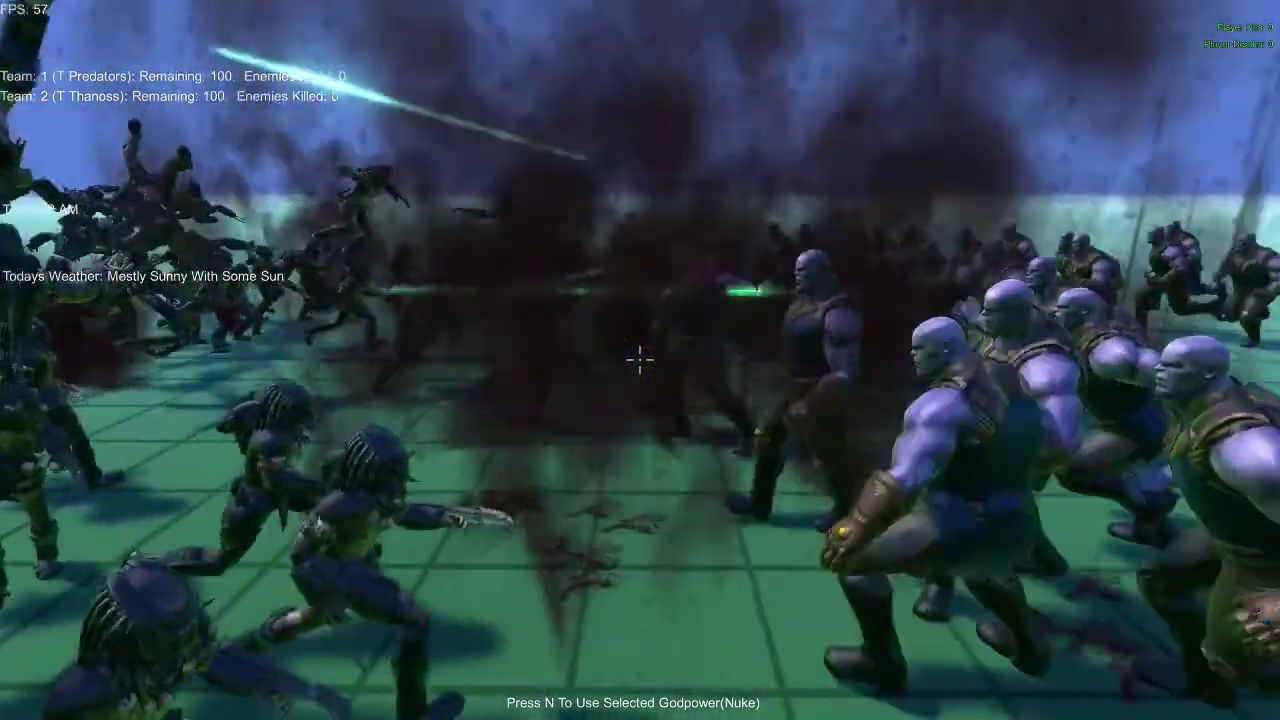
{"action": "left_click_drag", "start_coordinate": [640, 360], "coordinate": [640, 360]}
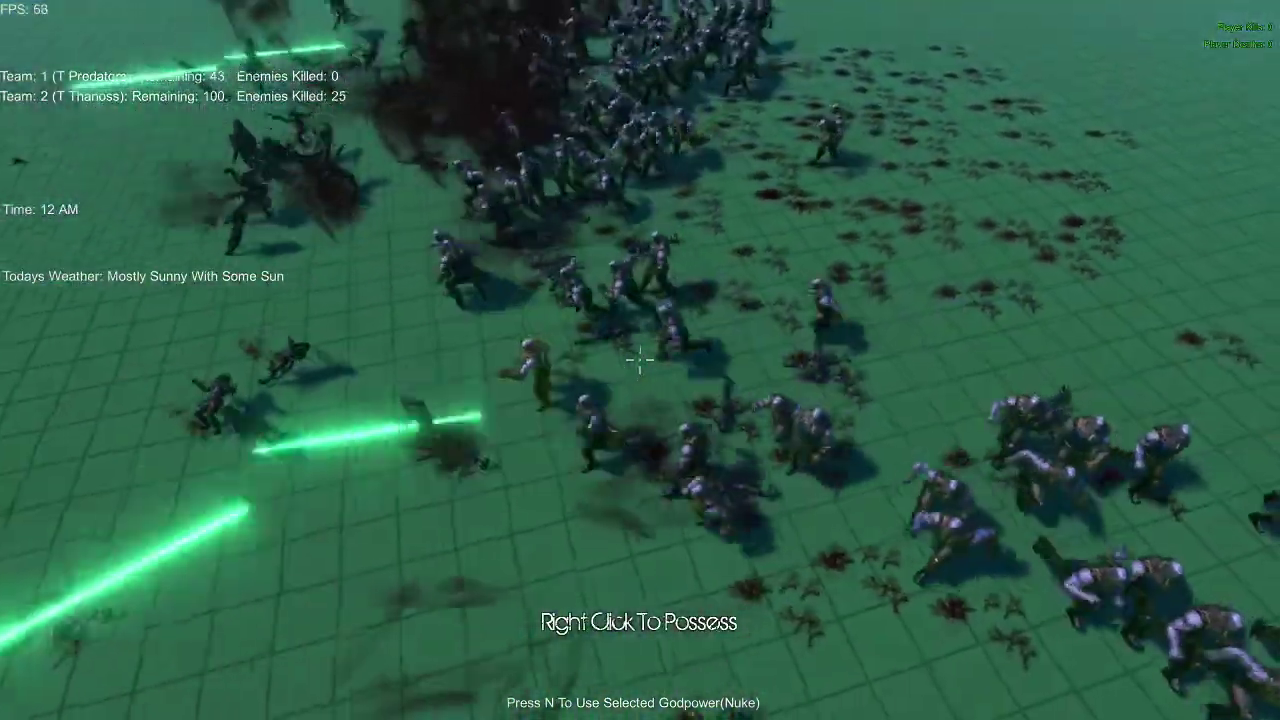
{"action": "scroll", "coordinate": [640, 360], "scroll_direction": "down", "scroll_amount": 5}
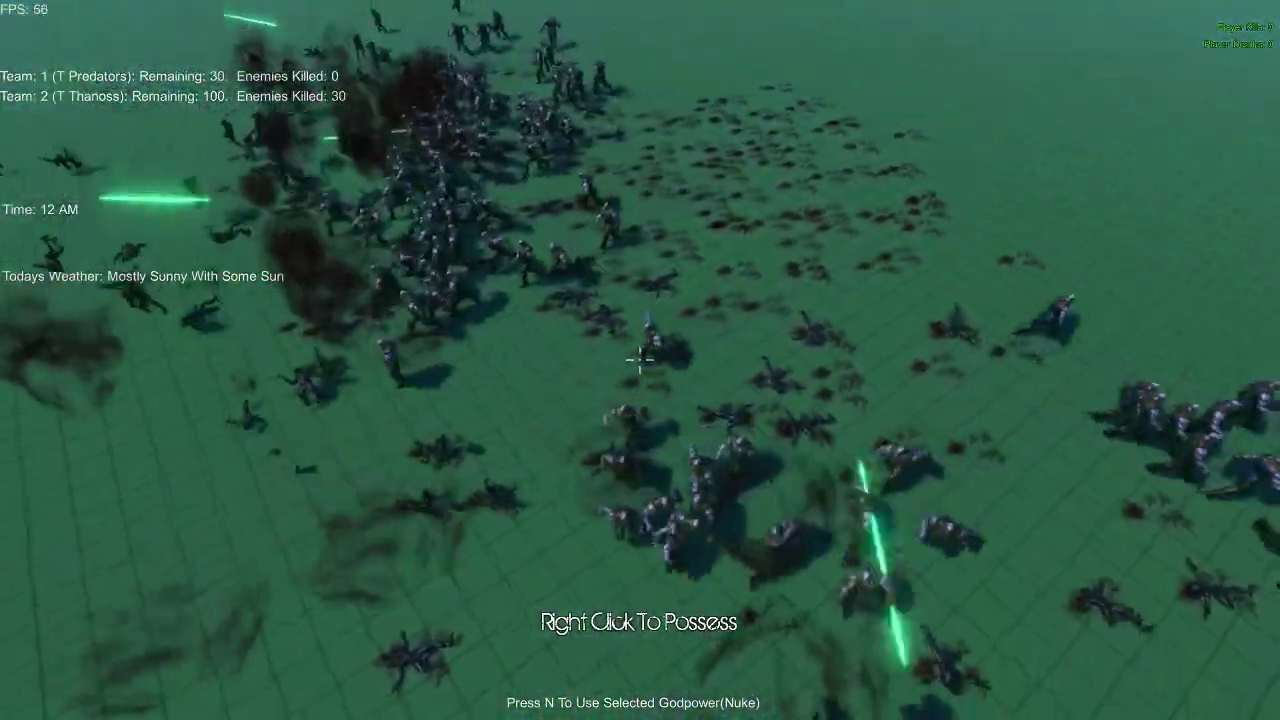
{"action": "left_click_drag", "start_coordinate": [640, 360], "coordinate": [640, 360]}
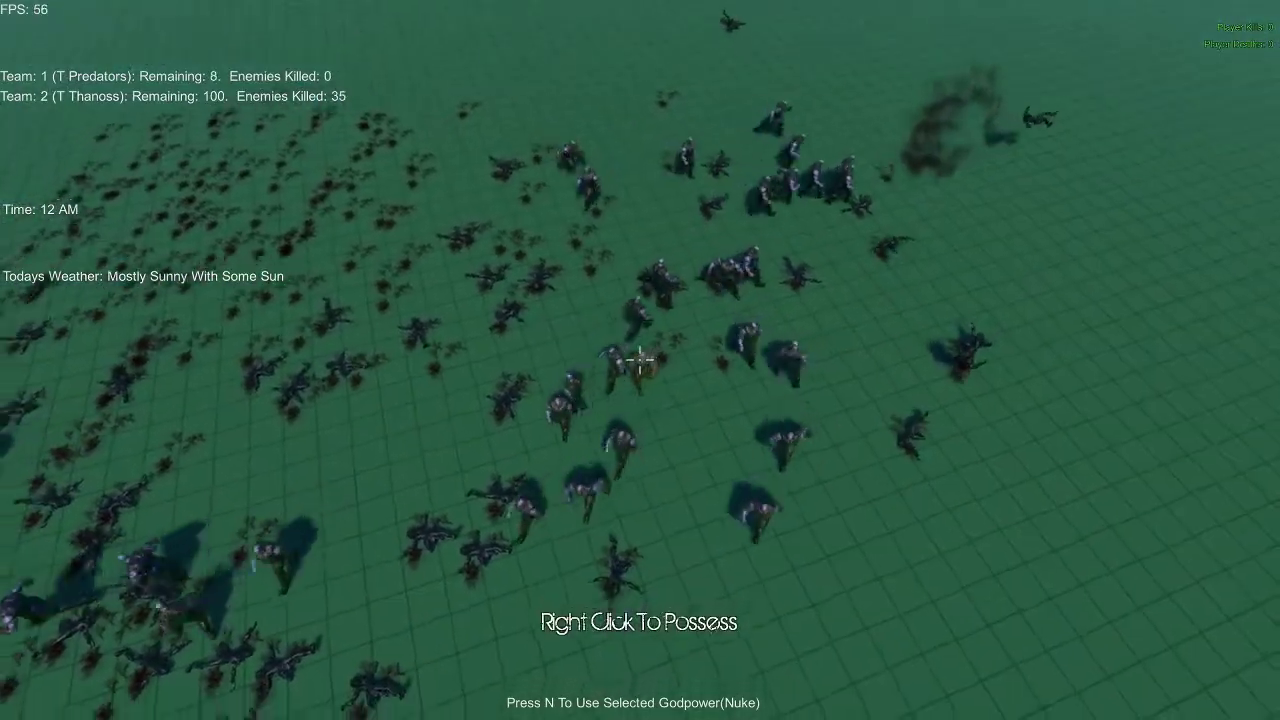
{"action": "left_click_drag", "start_coordinate": [640, 360], "coordinate": [640, 360]}
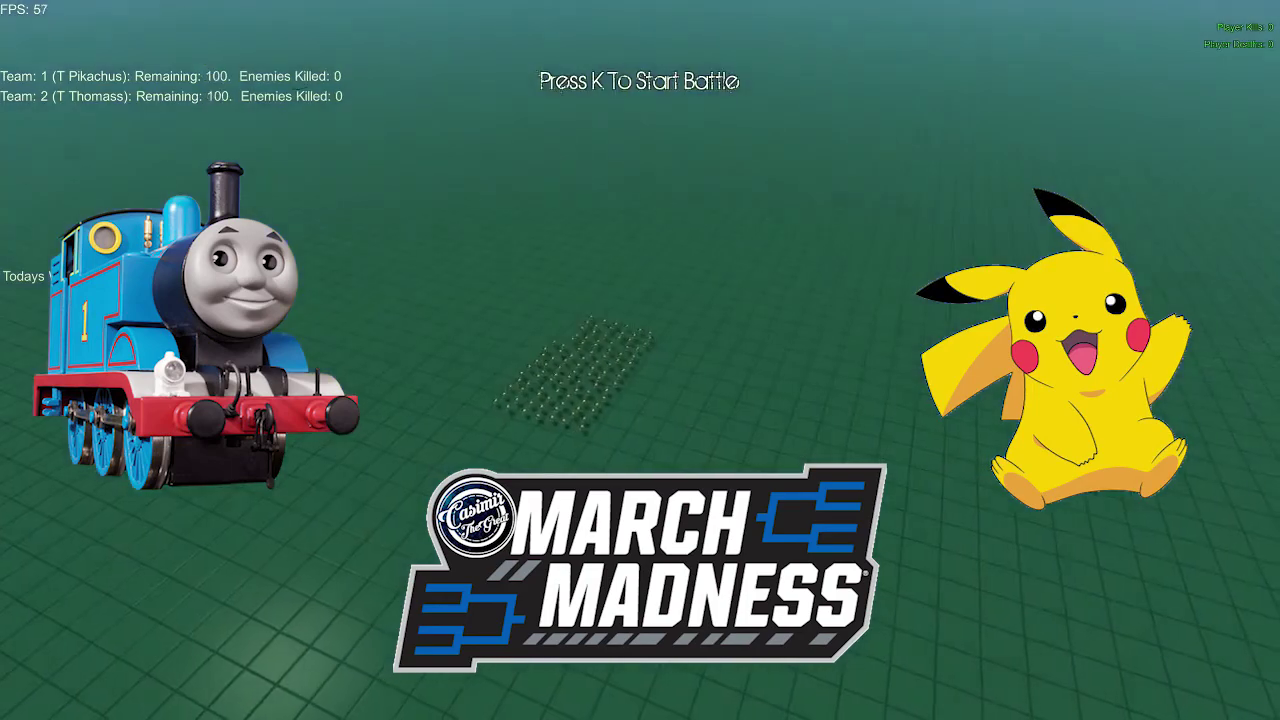
{"action": "key", "text": "space"}
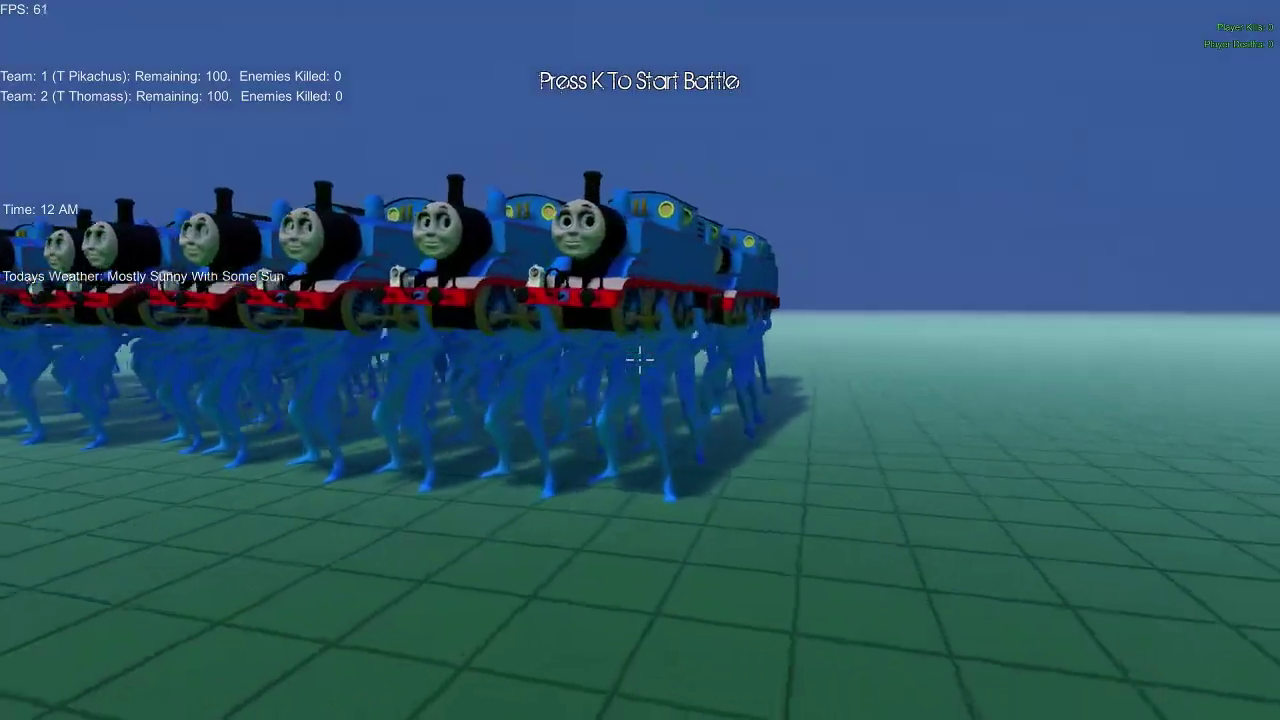
{"action": "key", "text": "w"}
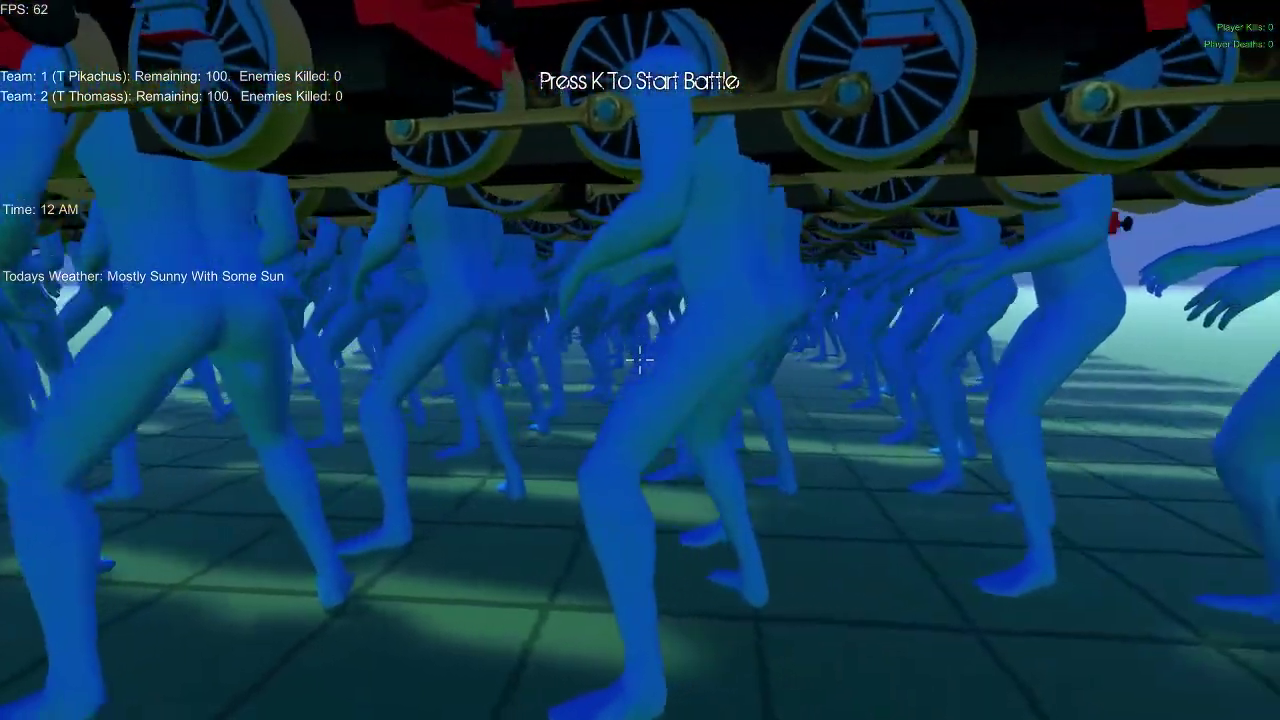
{"action": "key", "text": "w"}
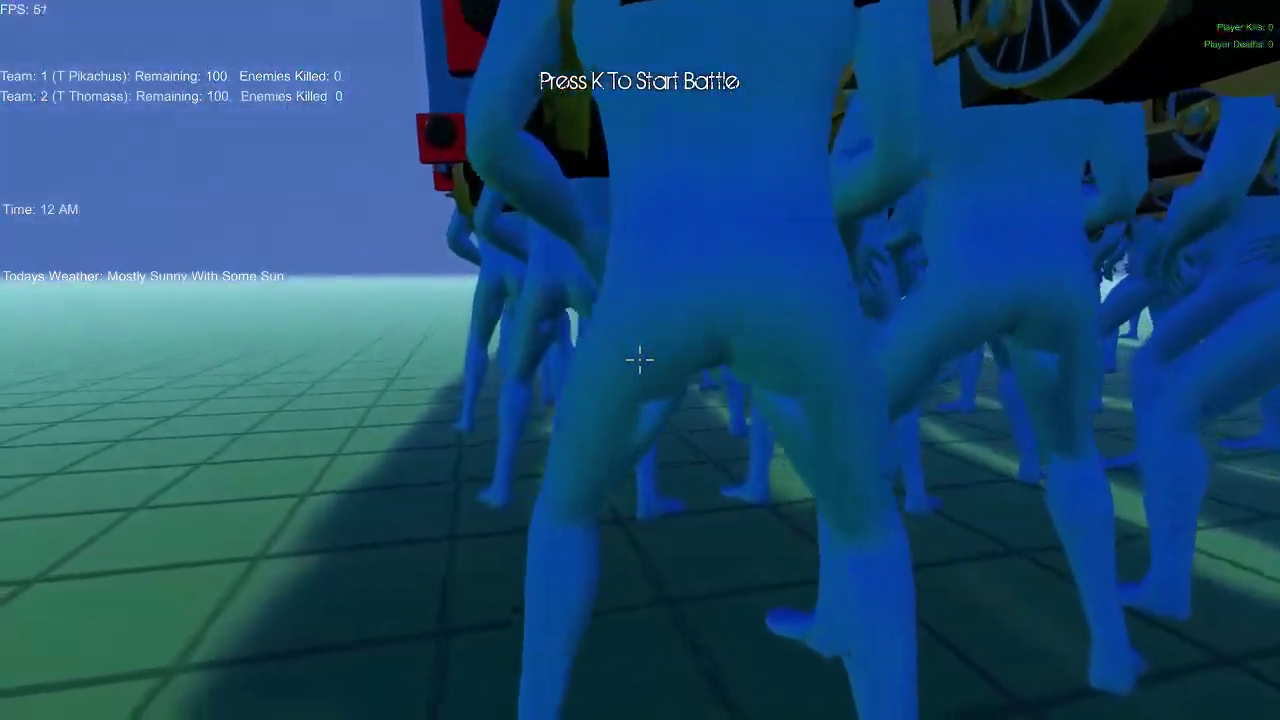
{"action": "key", "text": "s"}
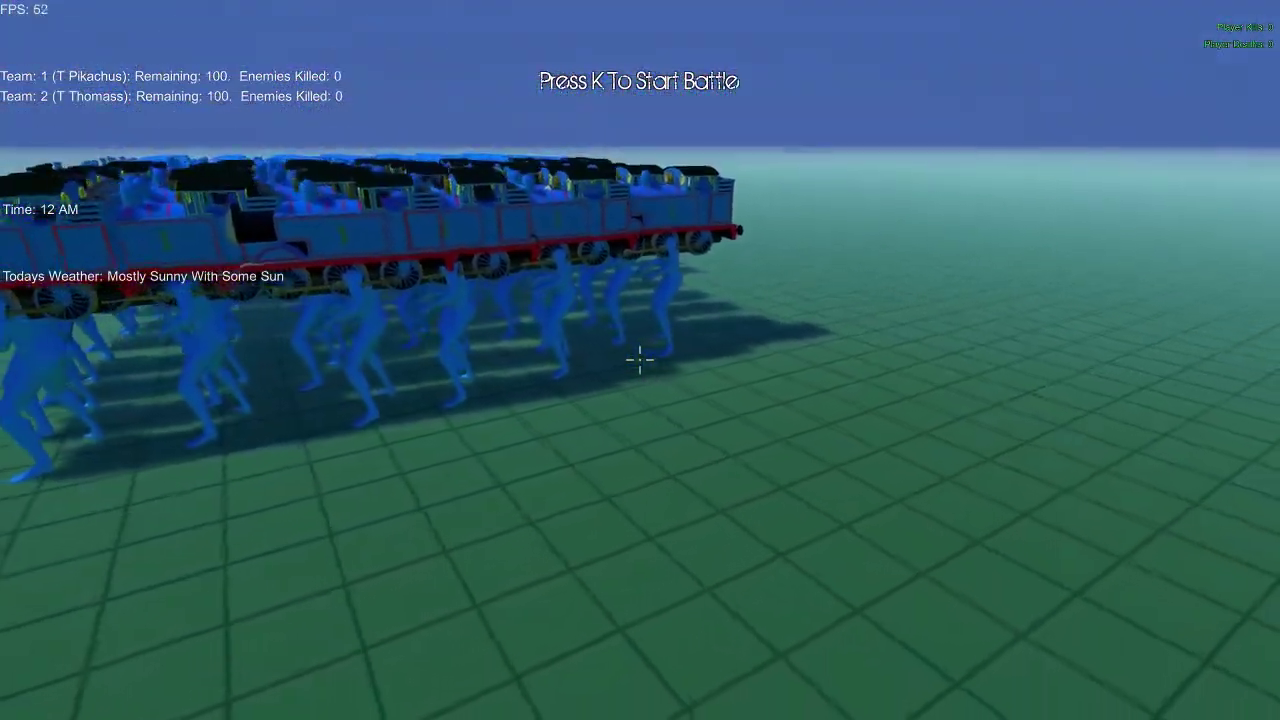
{"action": "key", "text": "a"}
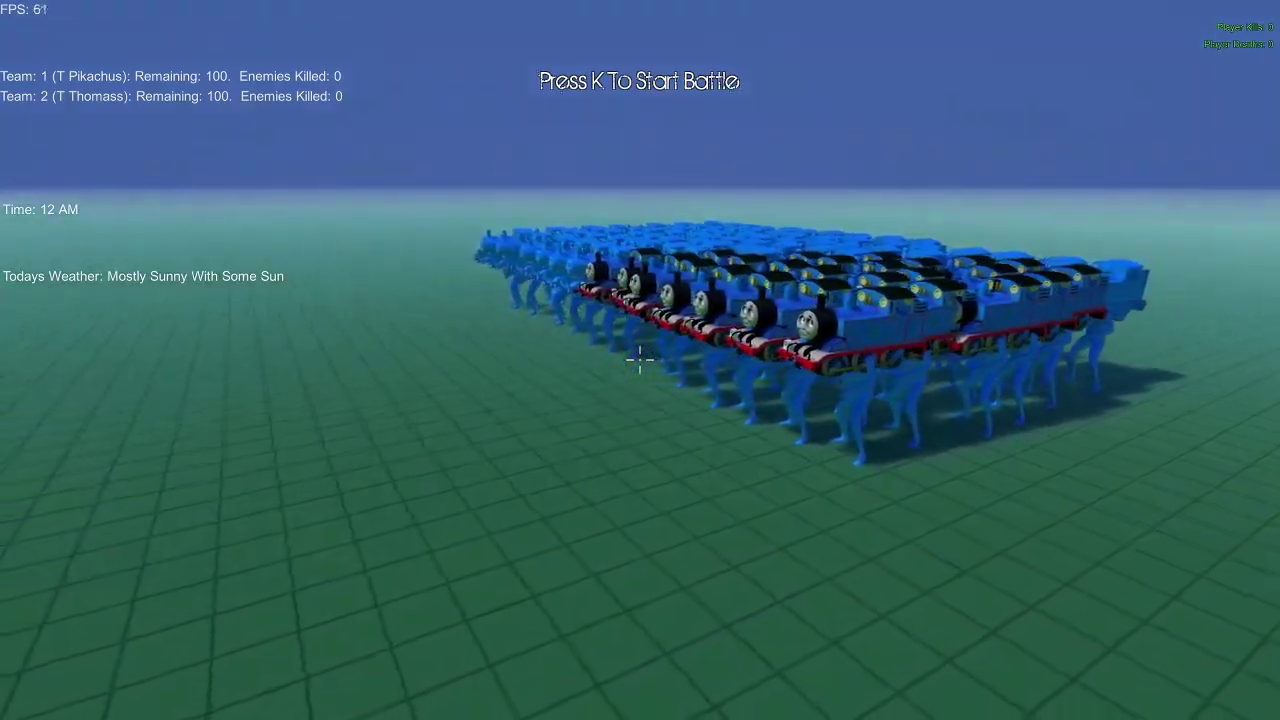
{"action": "key", "text": "w"}
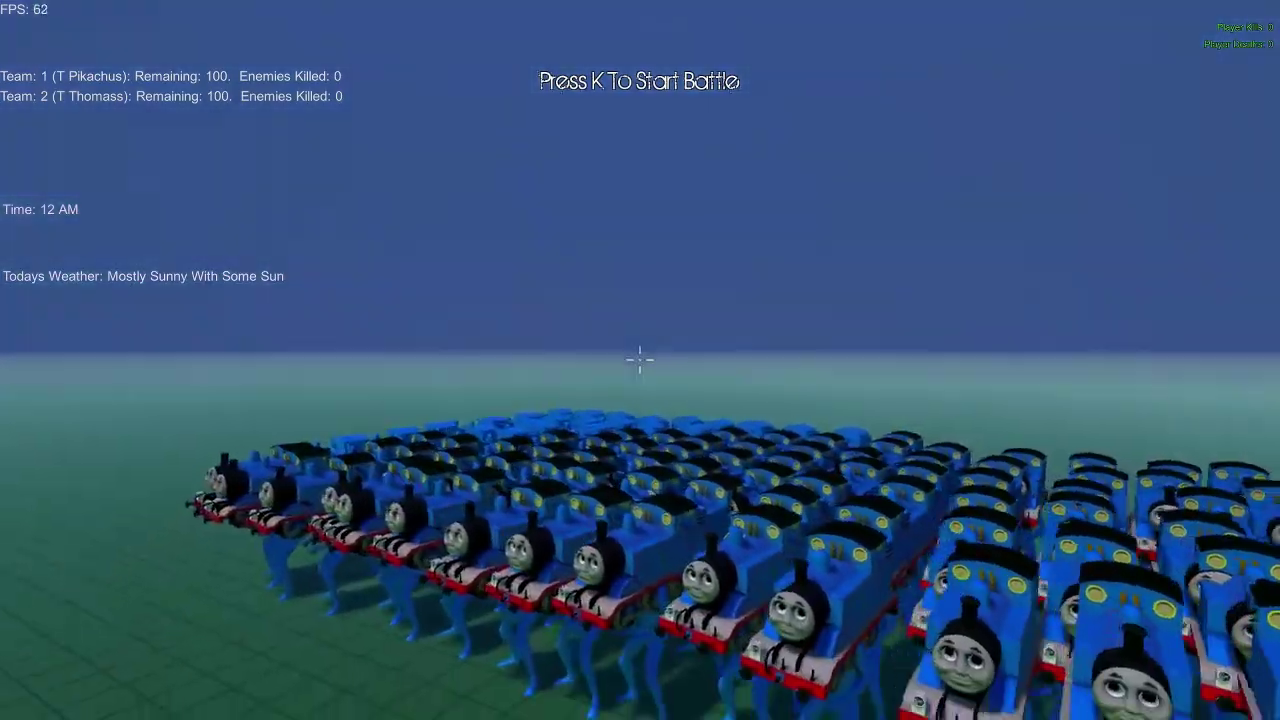
{"action": "key", "text": "w"}
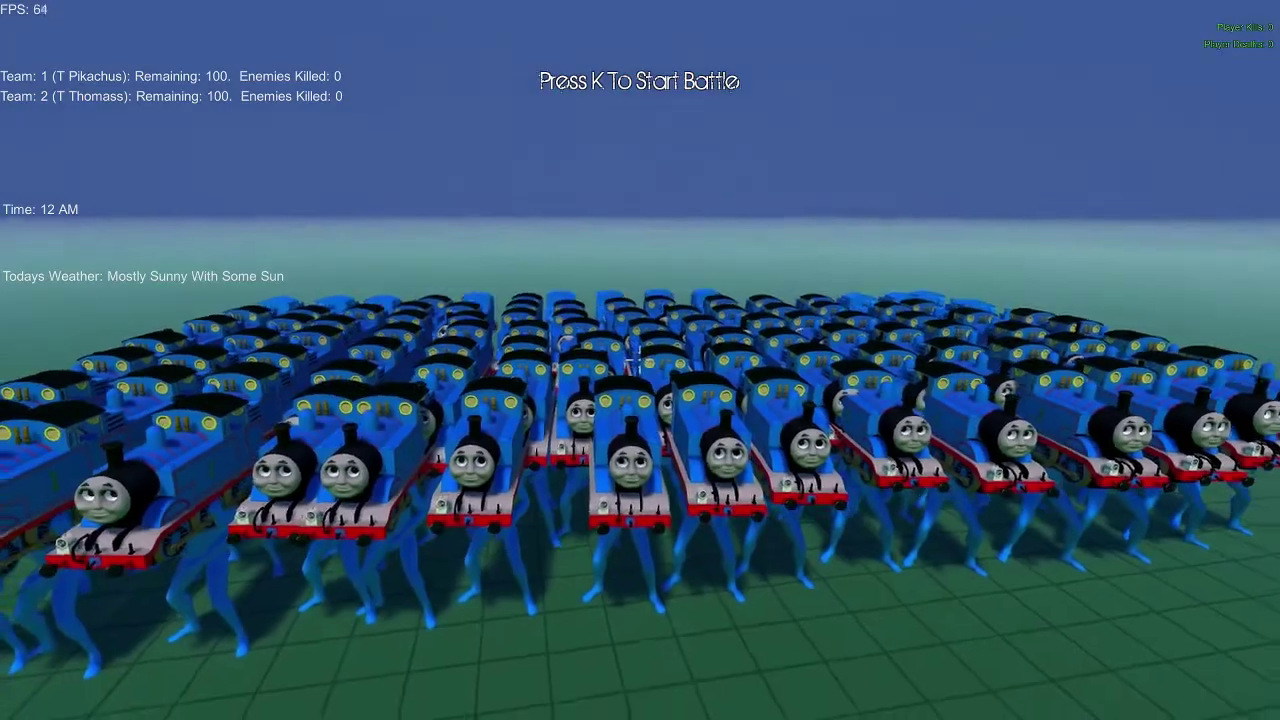
{"action": "key", "text": "s"}
{"action": "key", "text": "w"}
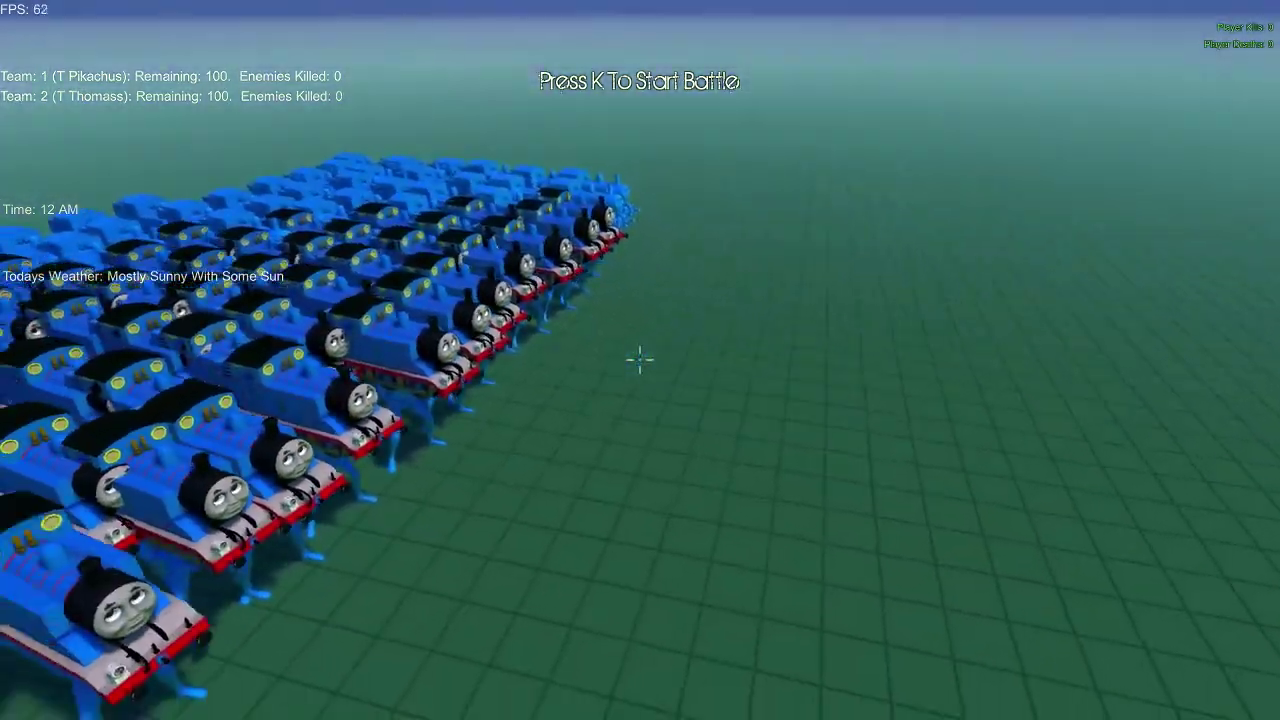
{"action": "key", "text": "w"}
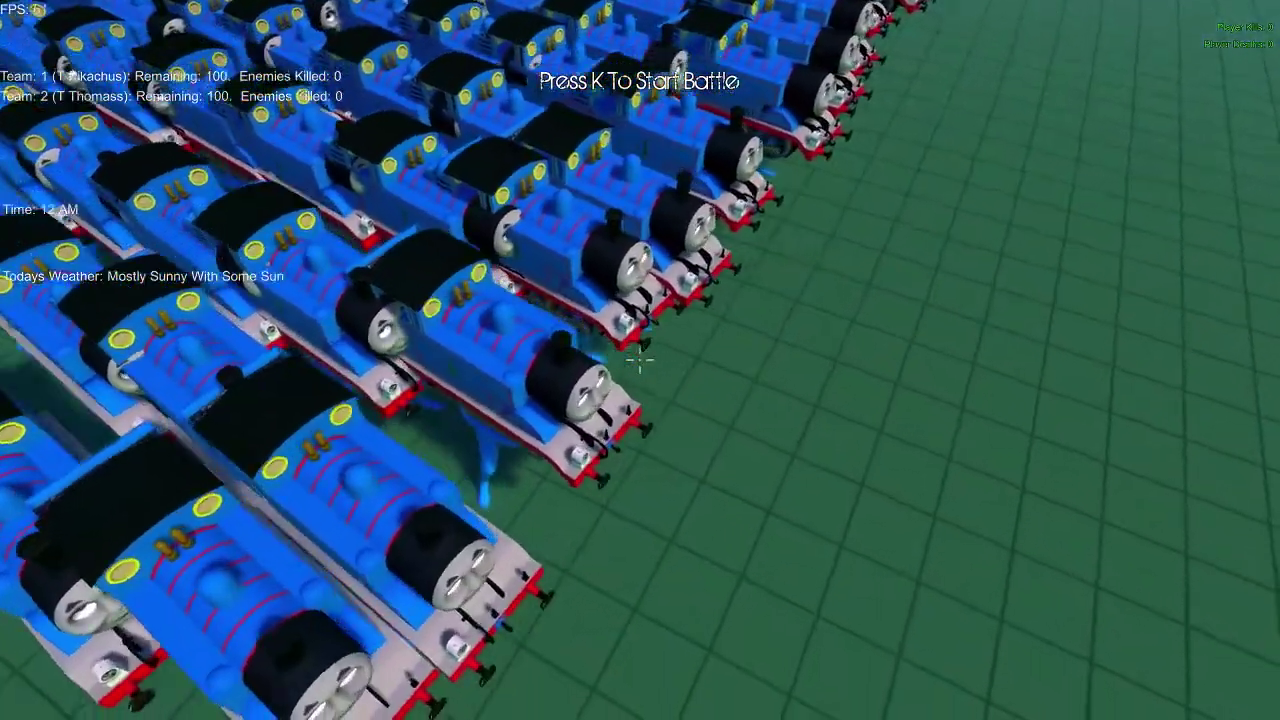
{"action": "key", "text": "w"}
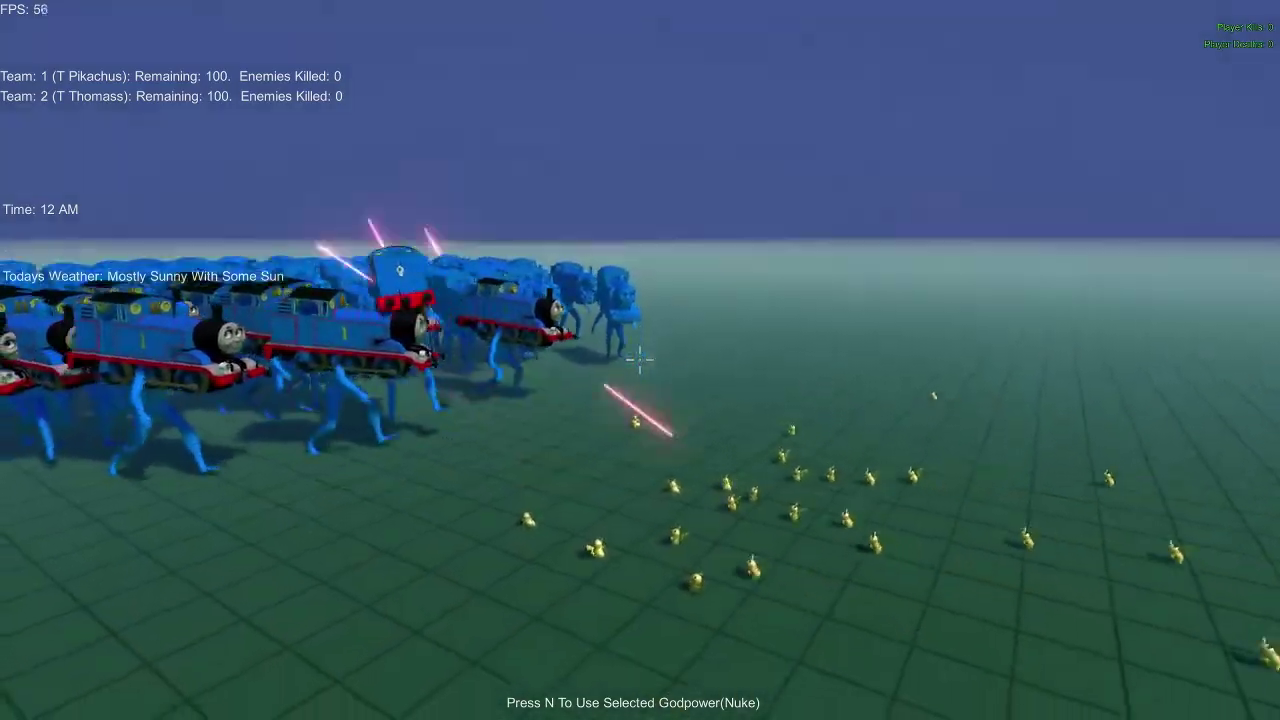
Fly the camera through the Thomas army, watching the Pikachus destroy it
{"action": "left_click_drag", "start_coordinate": [640, 360], "coordinate": [640, 360]}
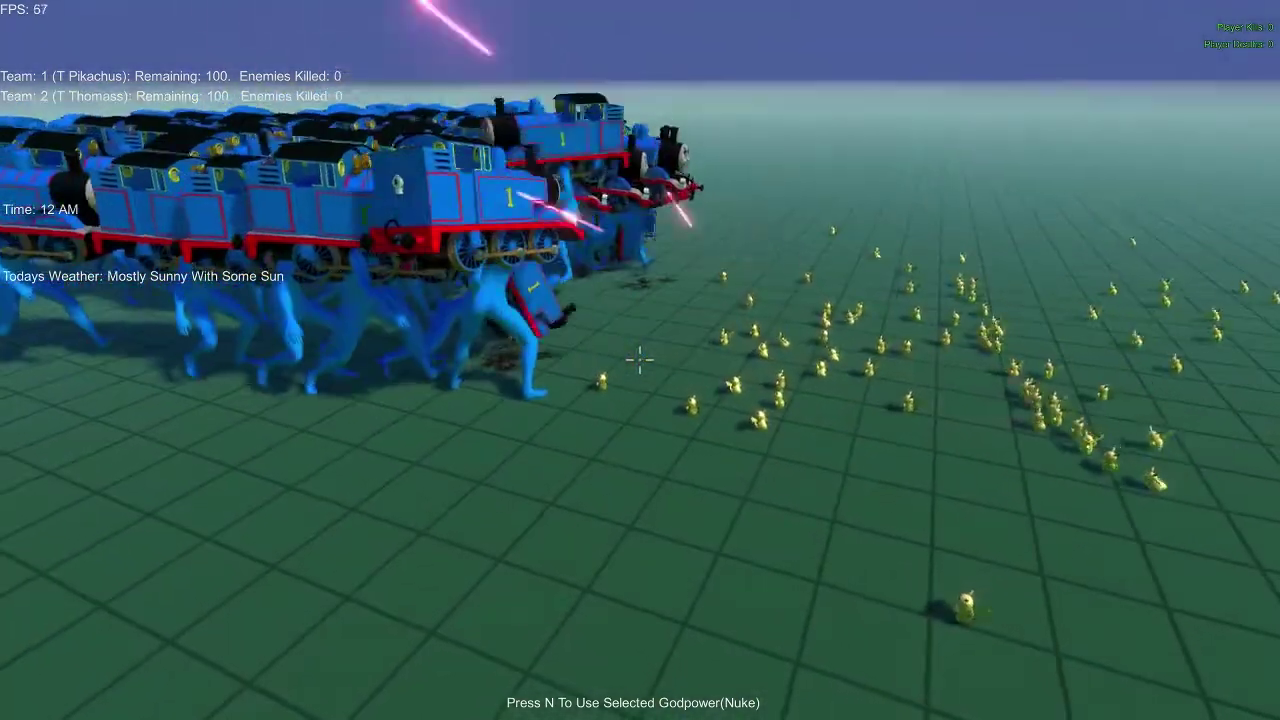
{"action": "key", "text": "w"}
{"action": "key", "text": "s"}
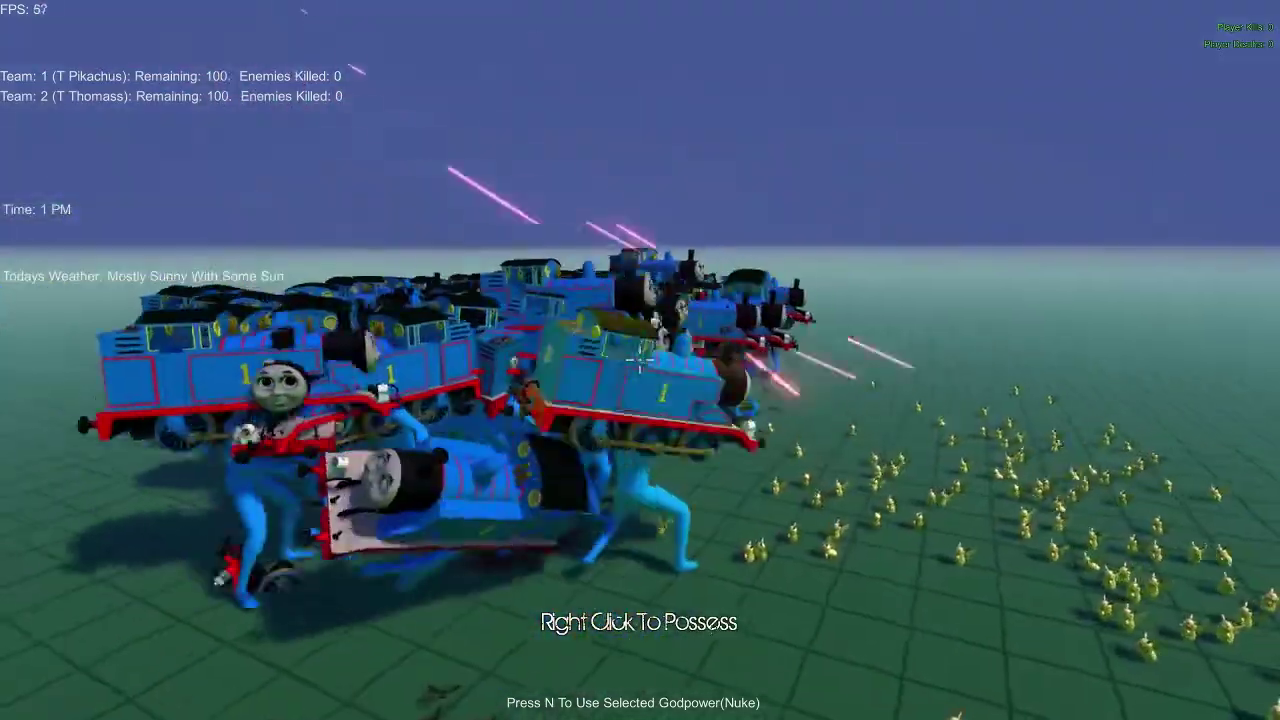
{"action": "key", "text": "s"}
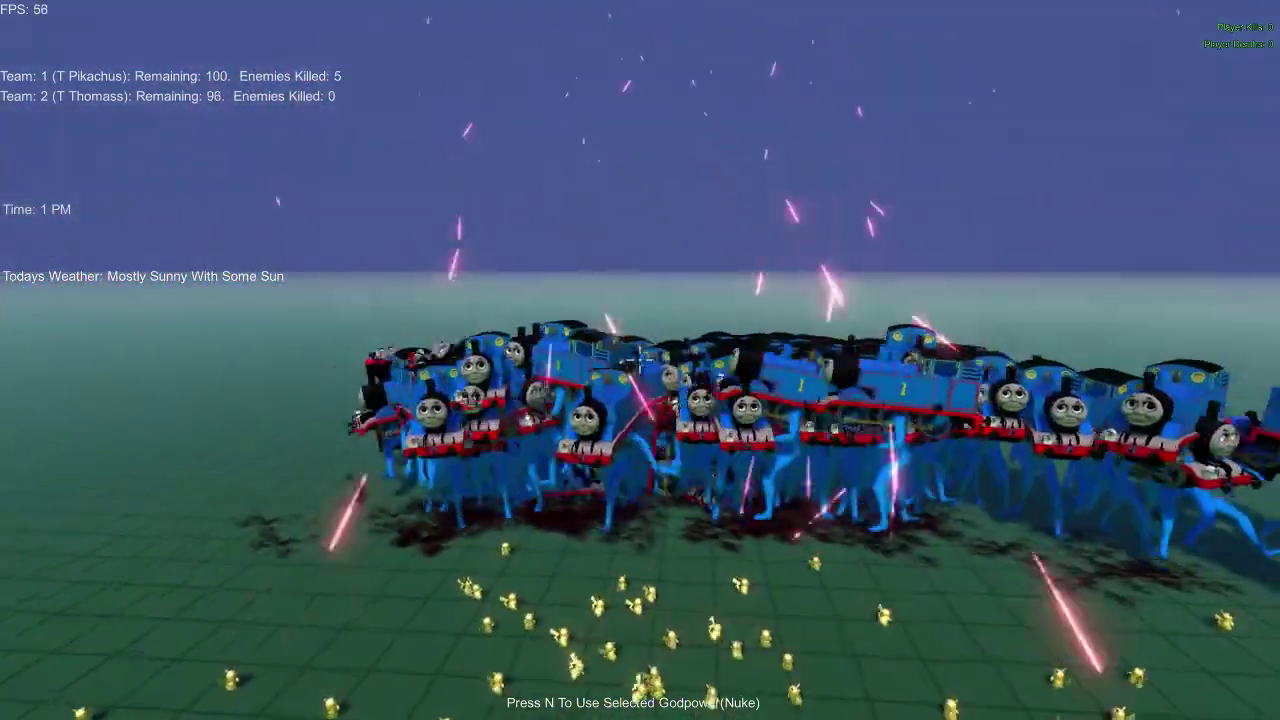
{"action": "key", "text": "w"}
{"action": "key", "text": "w"}
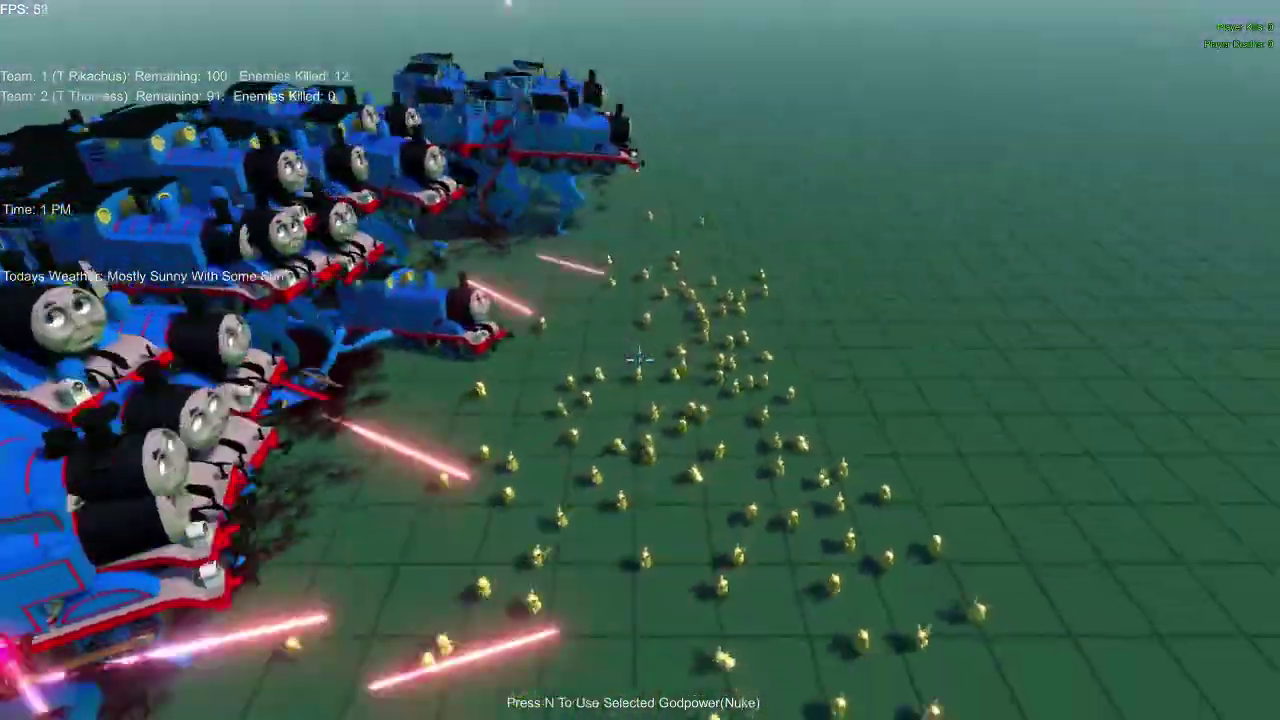
{"action": "key", "text": "w"}
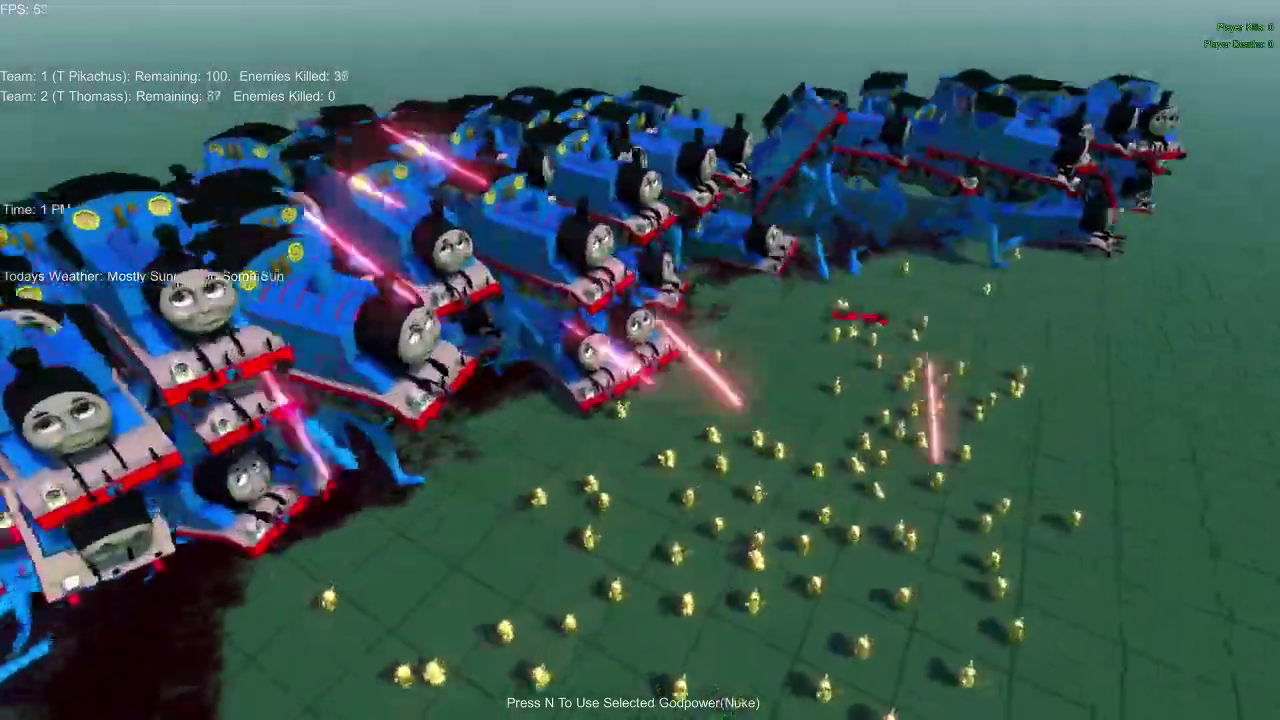
{"action": "key", "text": "w"}
{"action": "key", "text": "w"}
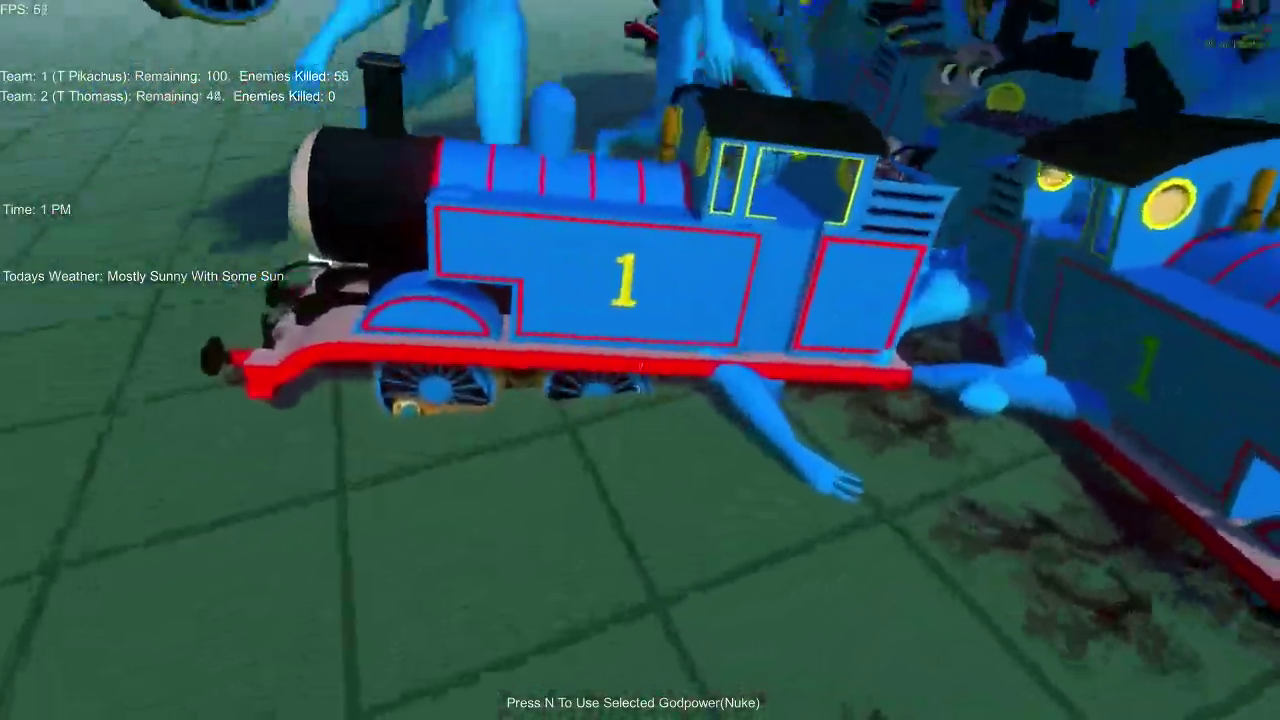
{"action": "key", "text": "s"}
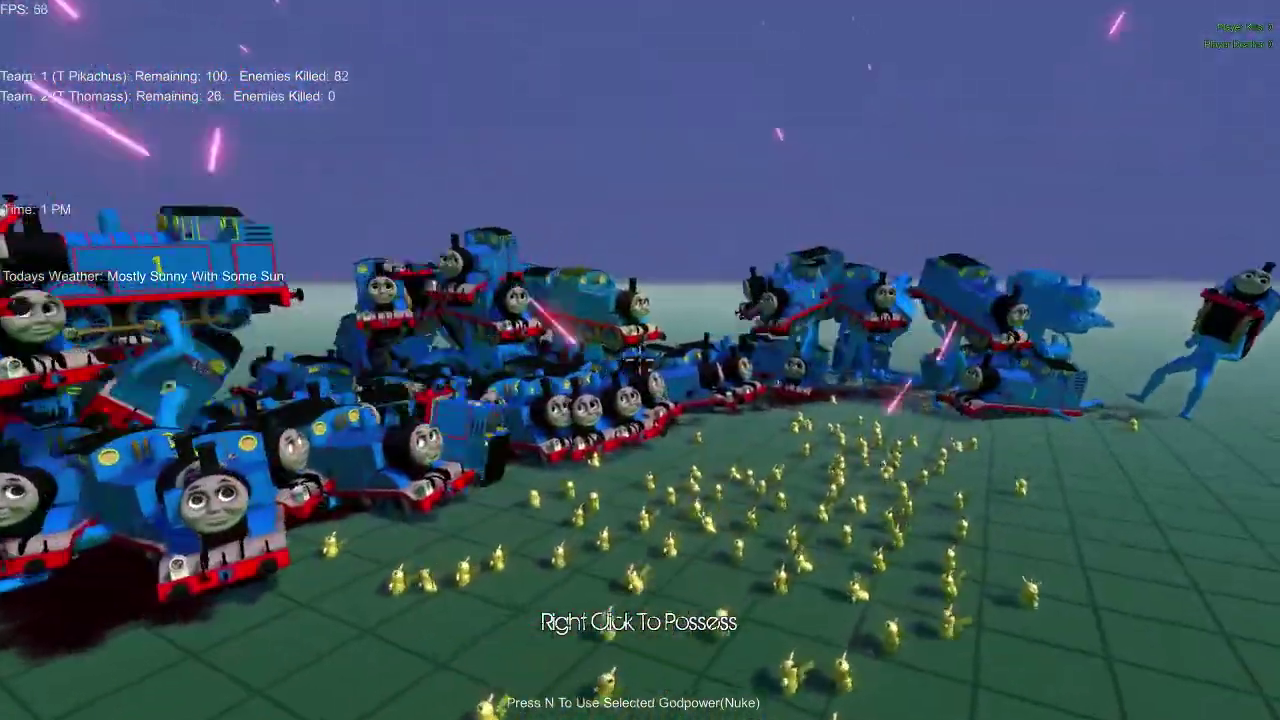
{"action": "key", "text": "w"}
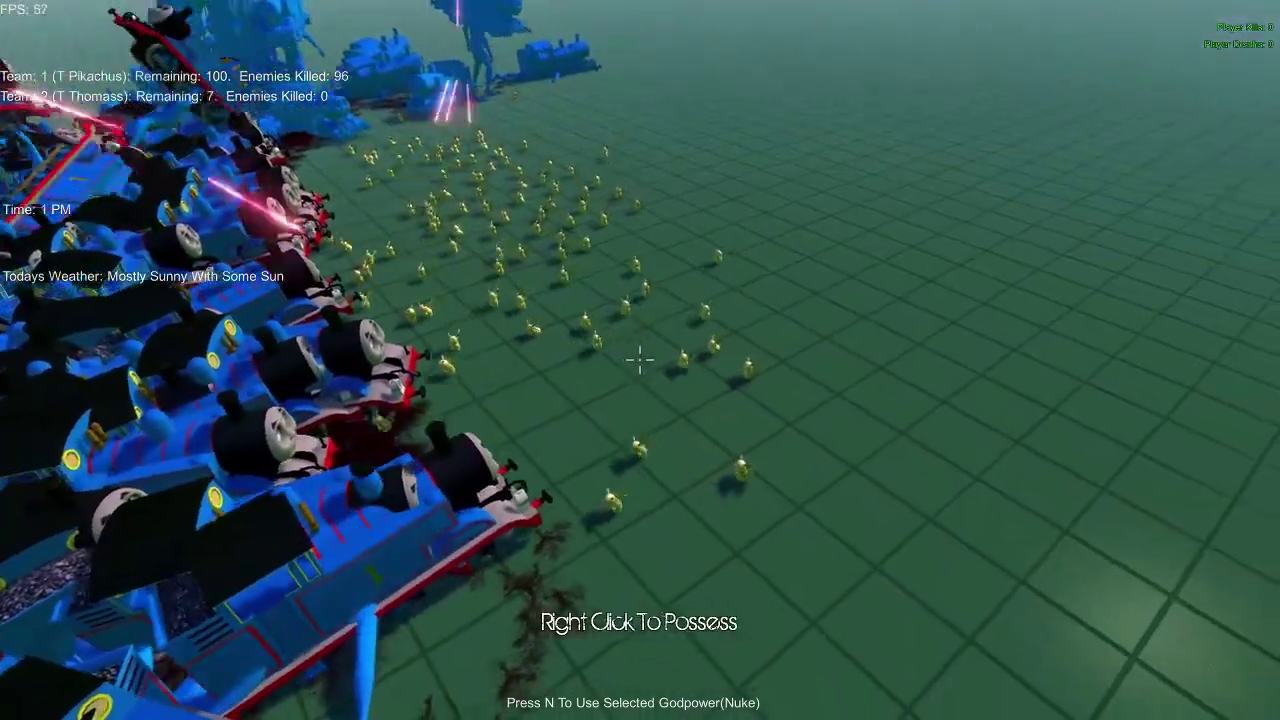
{"action": "key", "text": "w"}
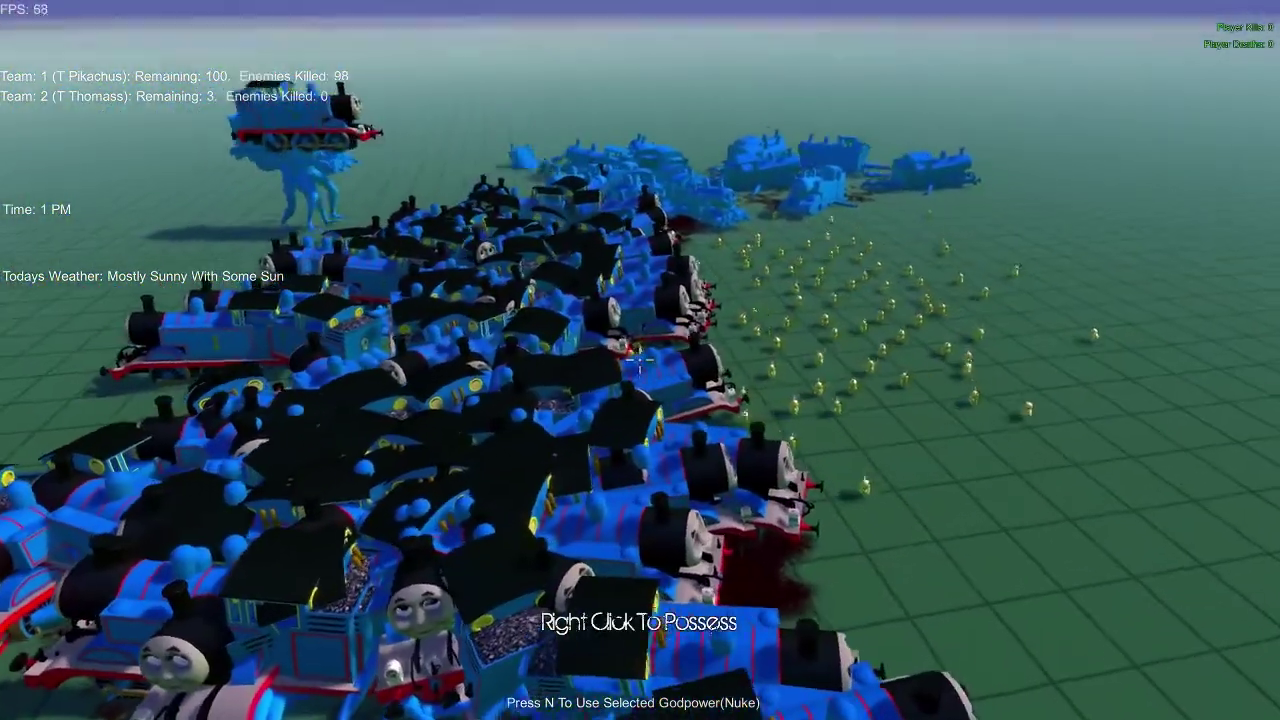
{"action": "key", "text": "w"}
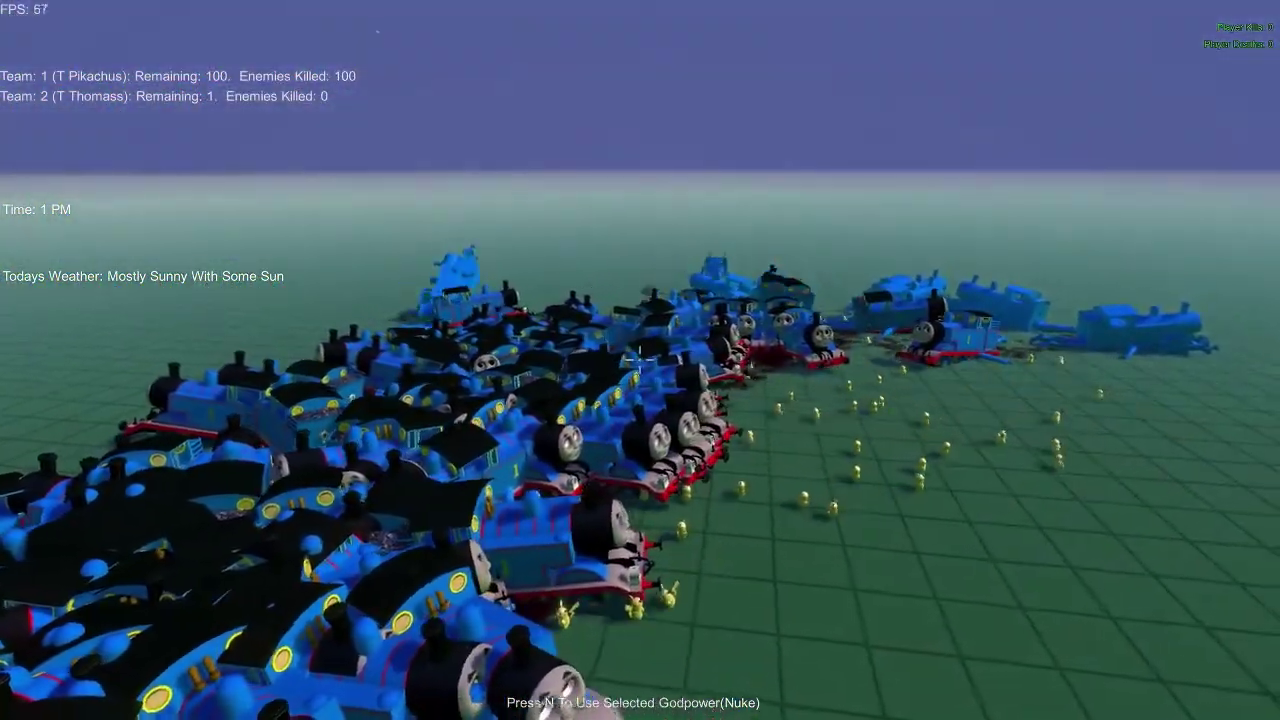
{"action": "key", "text": "w"}
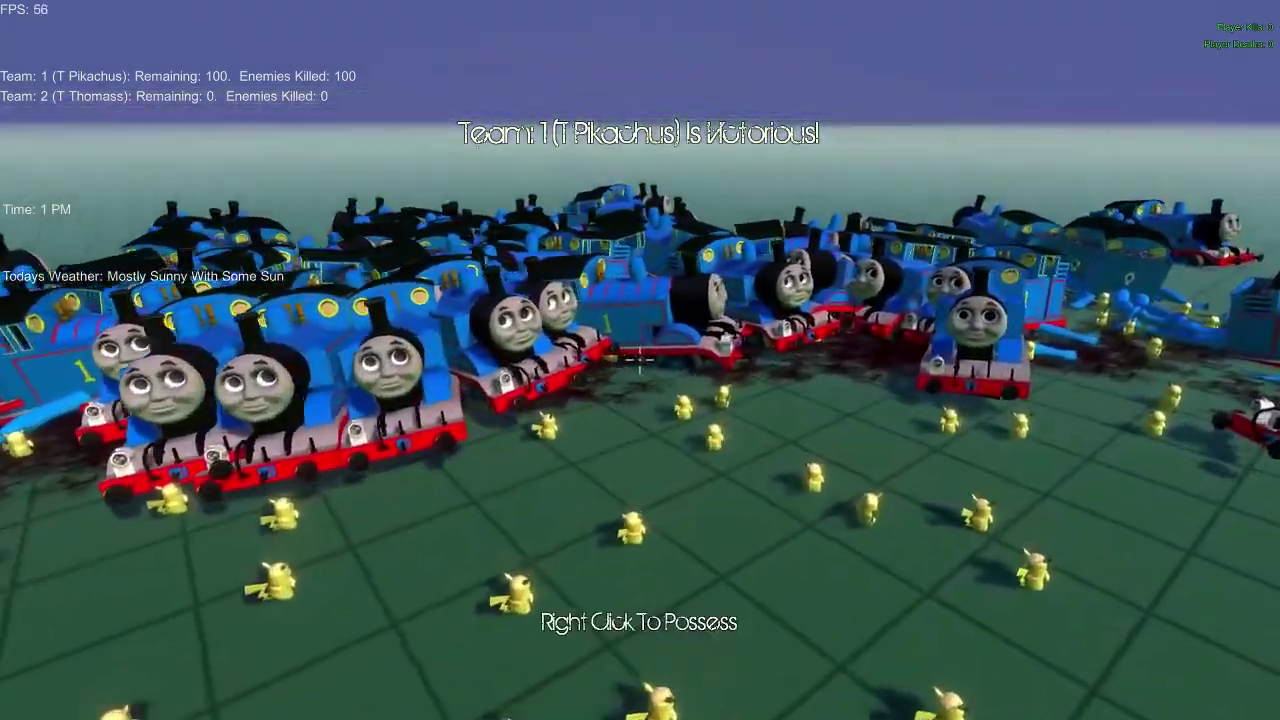
{"action": "key", "text": "w"}
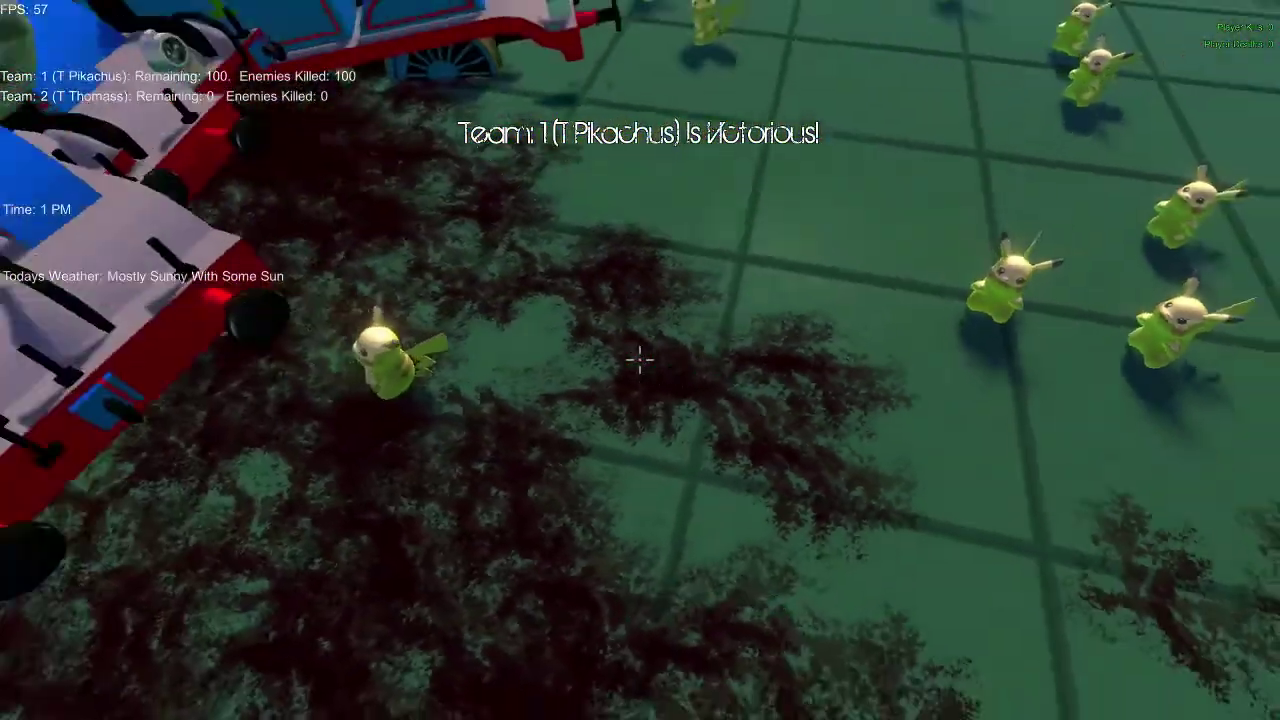
{"action": "key", "text": "s"}
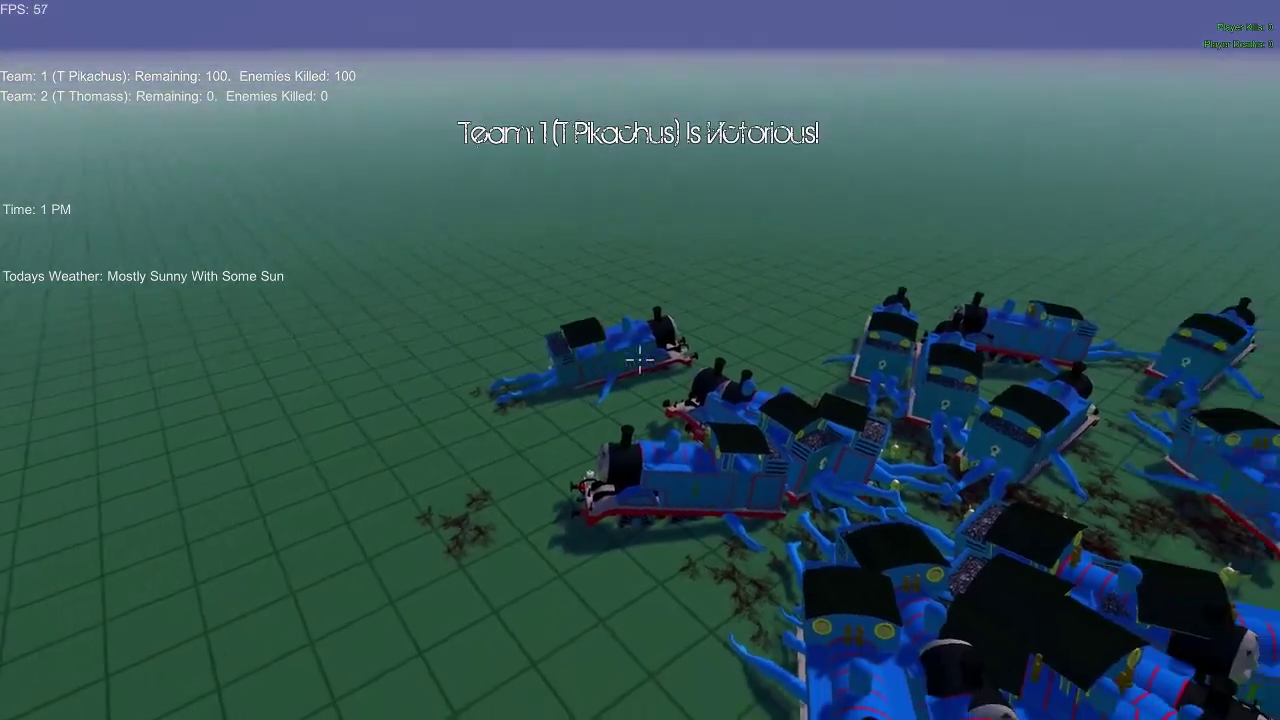
{"action": "key", "text": "s"}
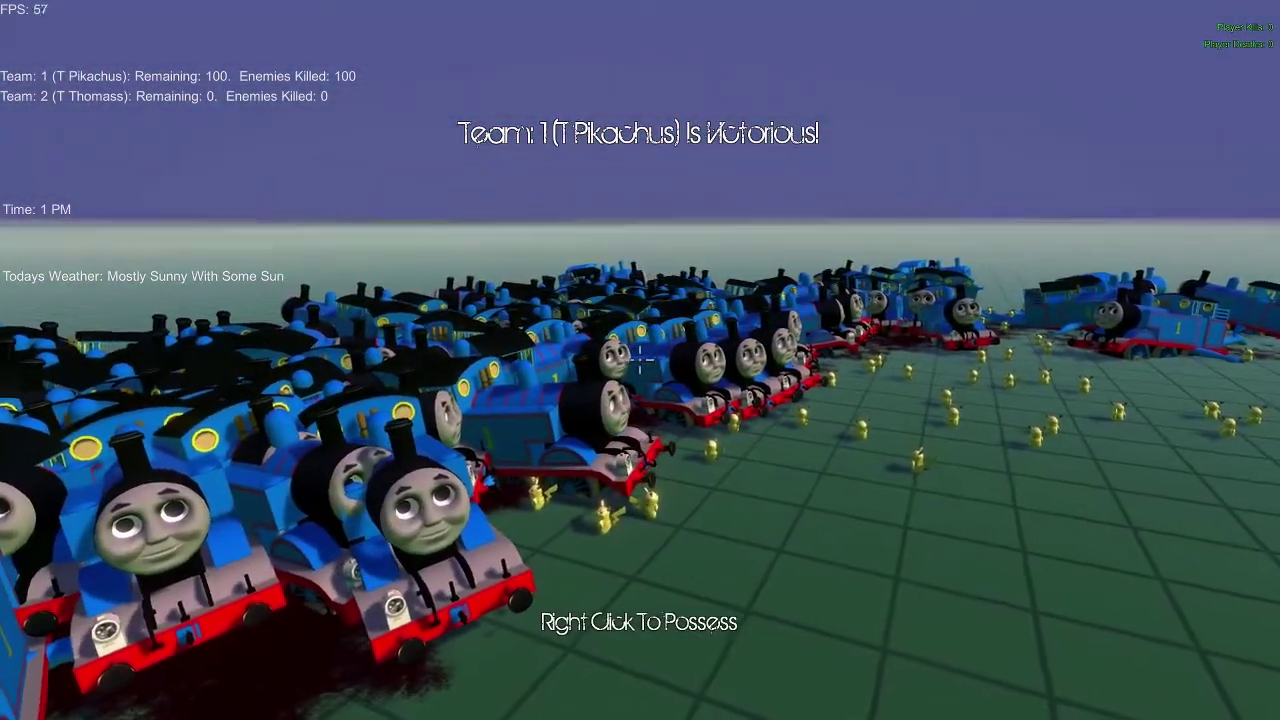
{"action": "key", "text": "Escape"}
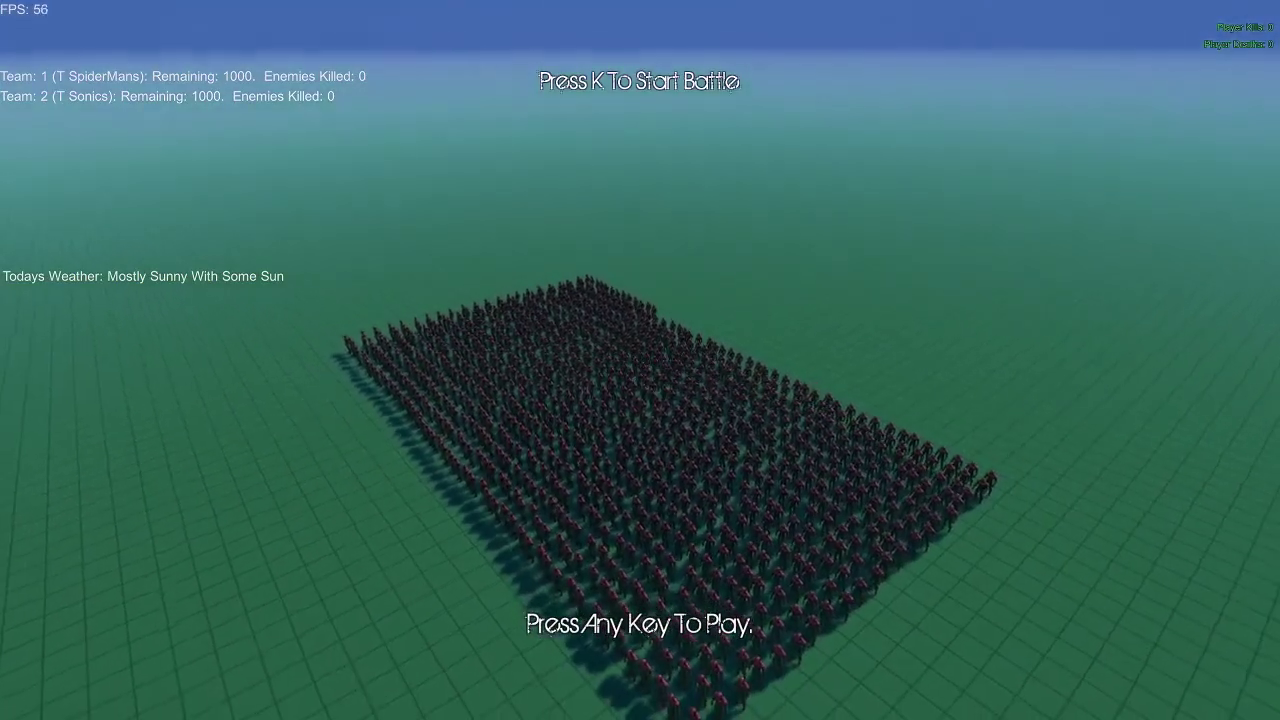
Dismiss the start prompt and survey the red SpiderMans and blue Sonics armies from above
{"action": "key", "text": "space"}
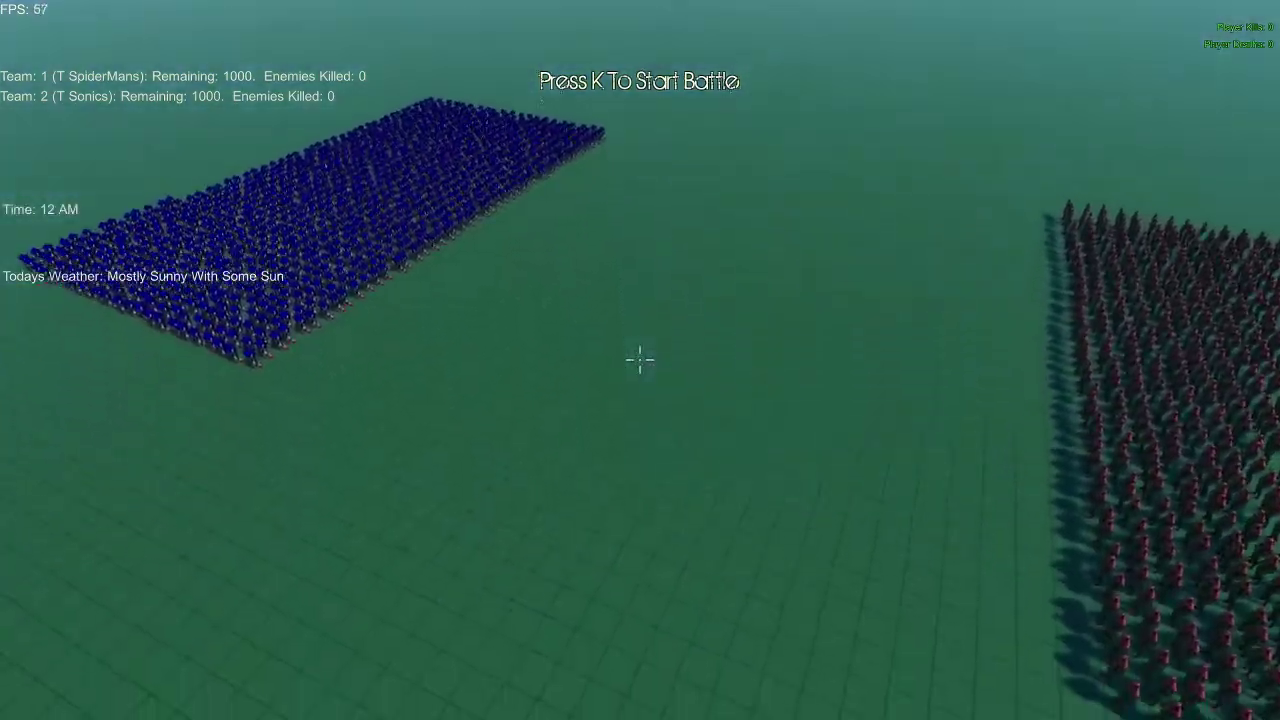
{"action": "key", "text": "w"}
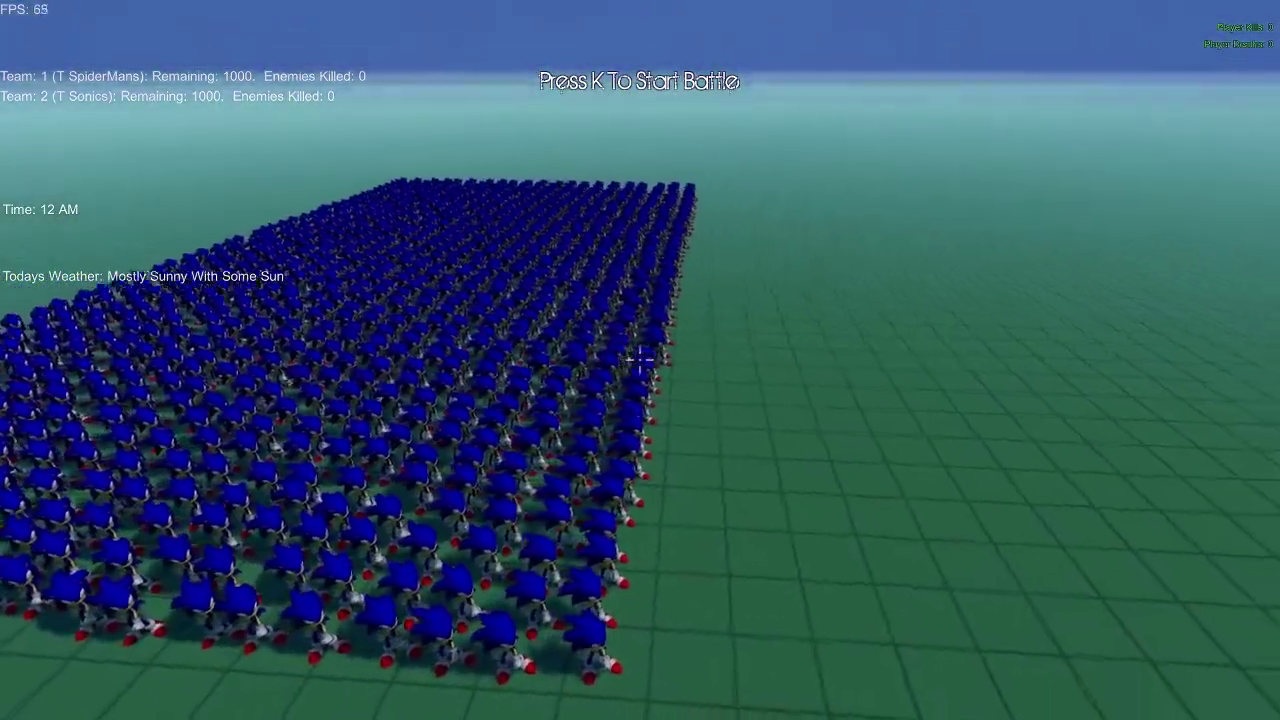
{"action": "key", "text": "d"}
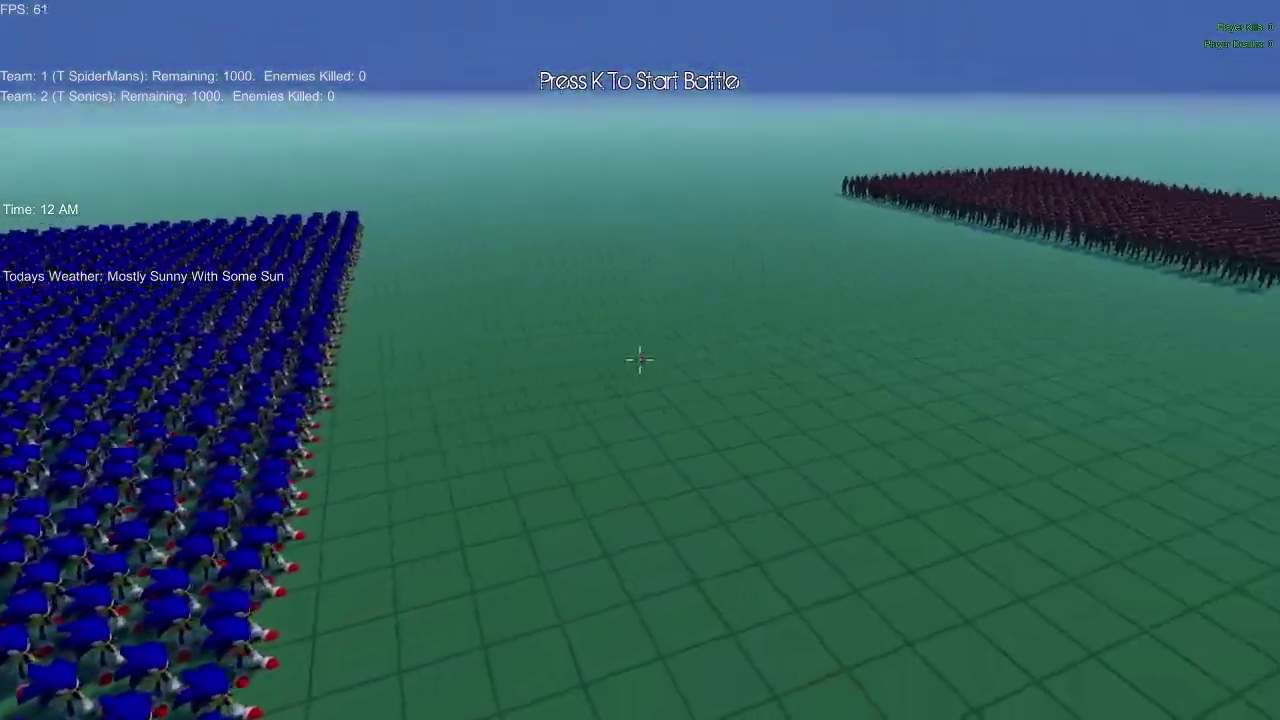
{"action": "key", "text": "d"}
{"action": "key", "text": "w"}
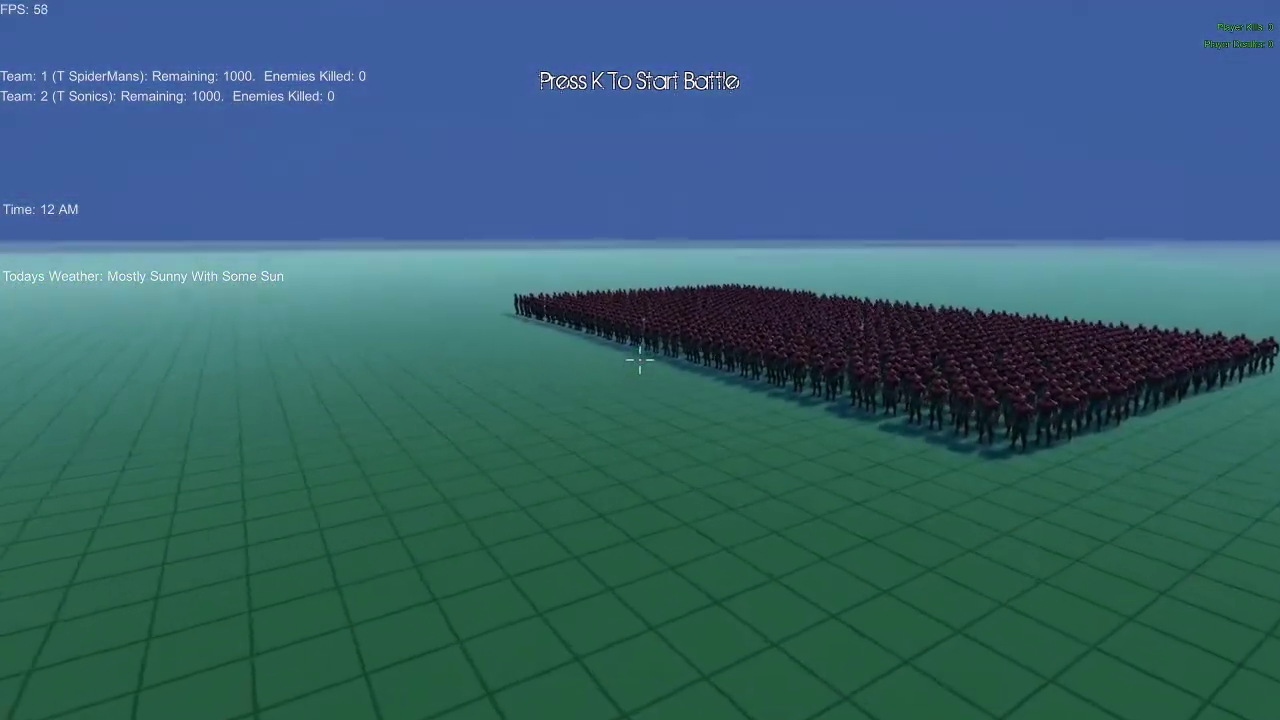
{"action": "key", "text": "w"}
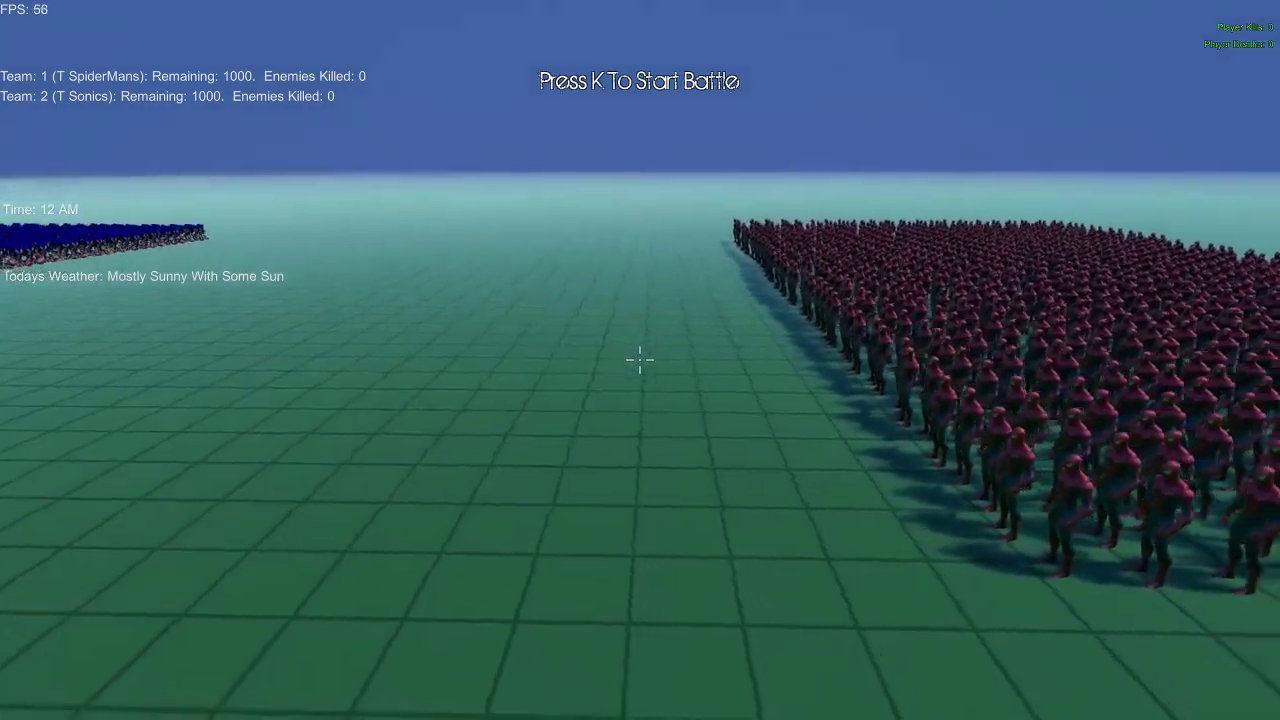
{"action": "key", "text": "s"}
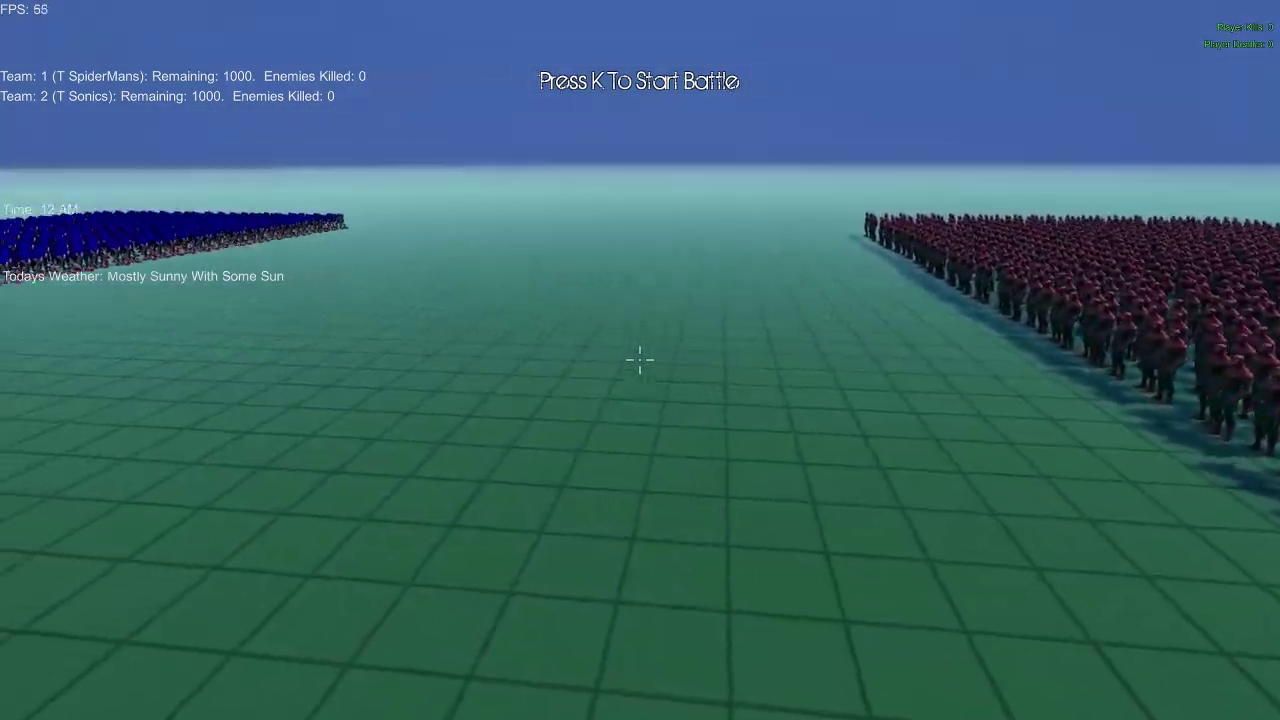
{"action": "key", "text": "w"}
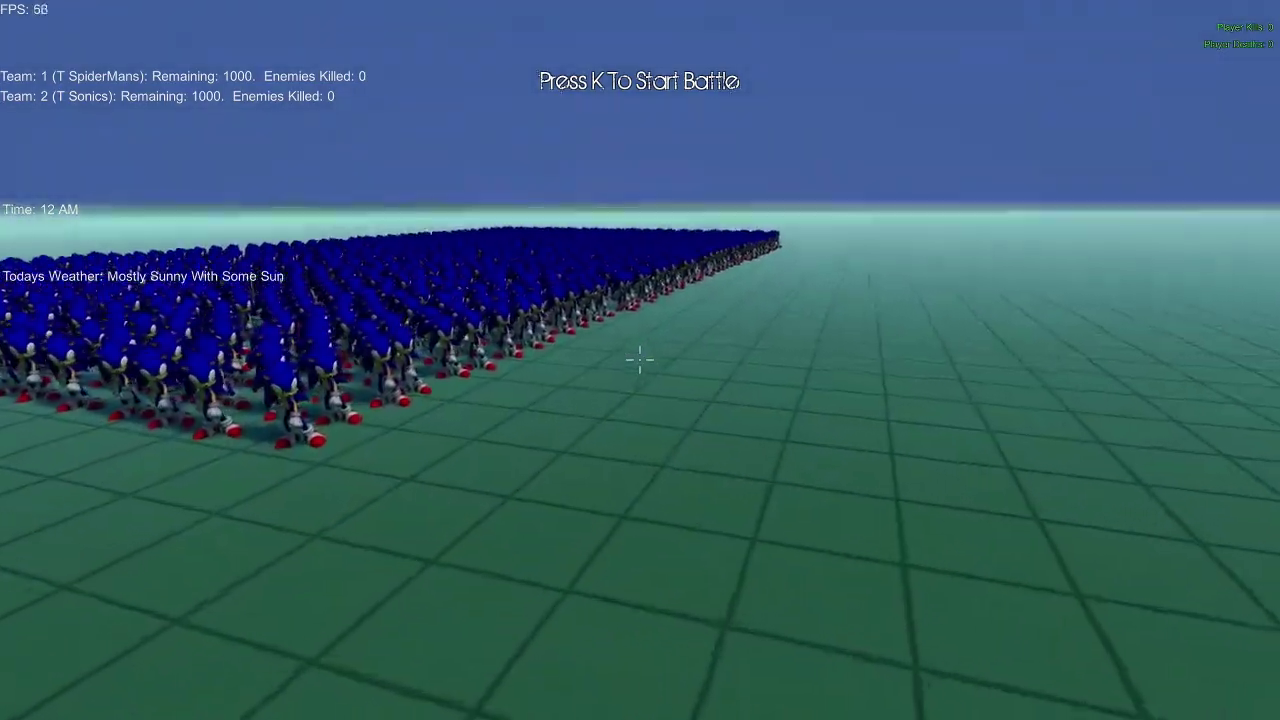
{"action": "key", "text": "s"}
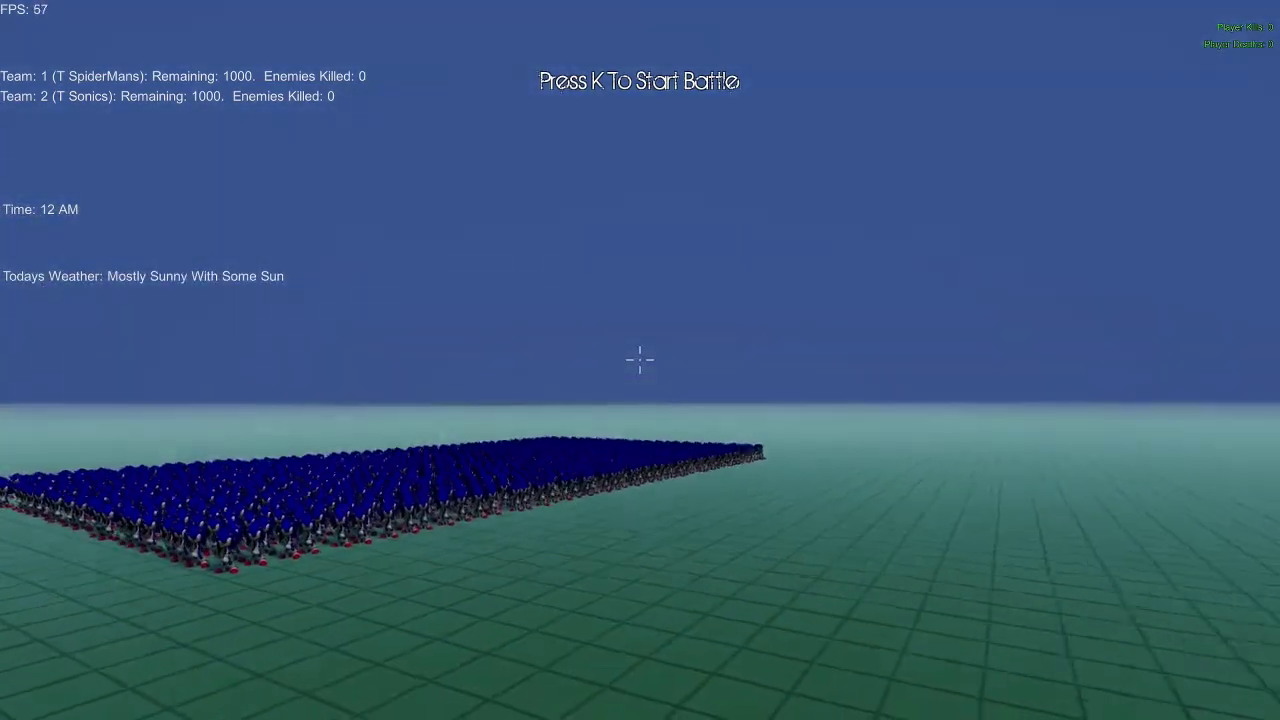
{"action": "key", "text": "w"}
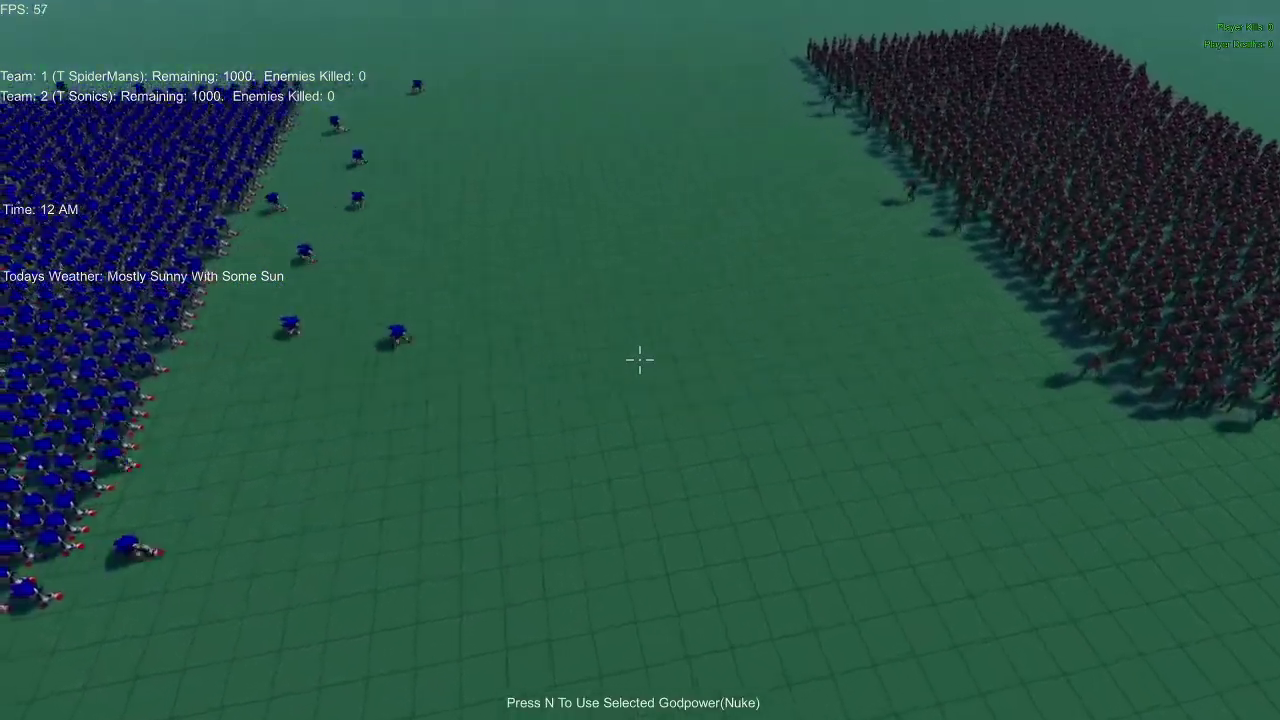
{"action": "key", "text": "s"}
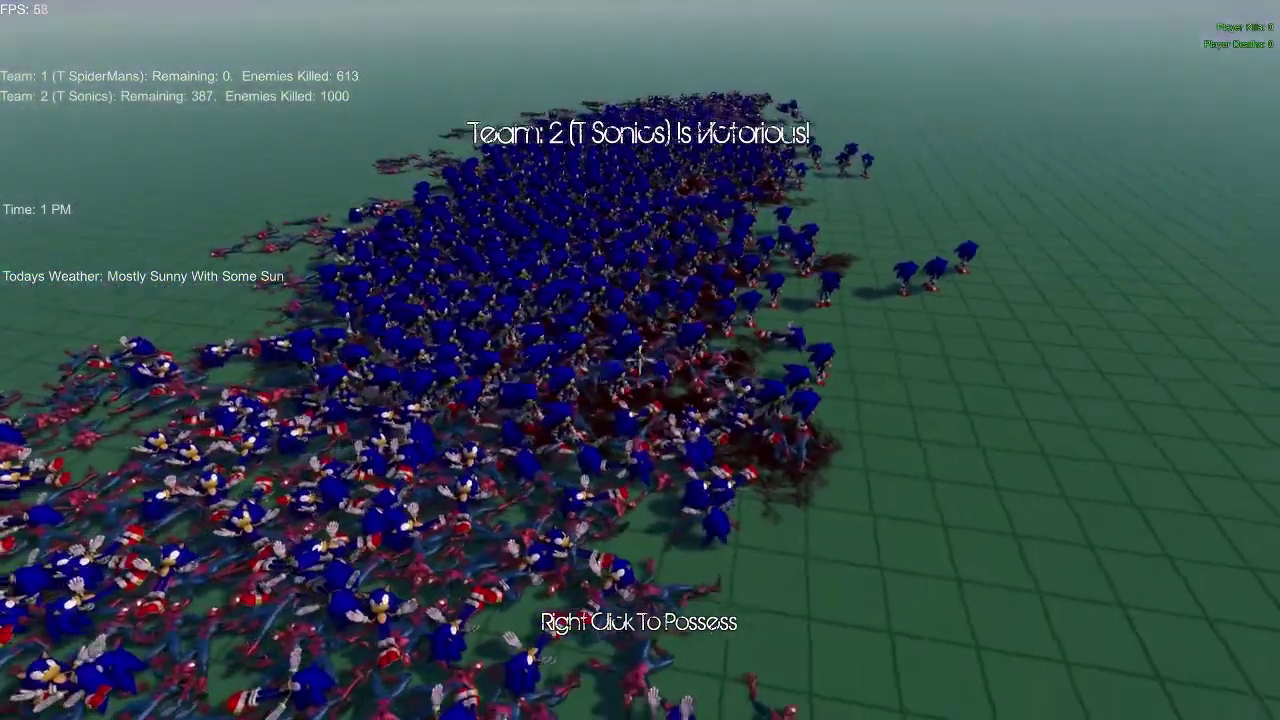
Open the pause menu after the Sonics win with 387 survivors
{"action": "key", "text": "Escape"}
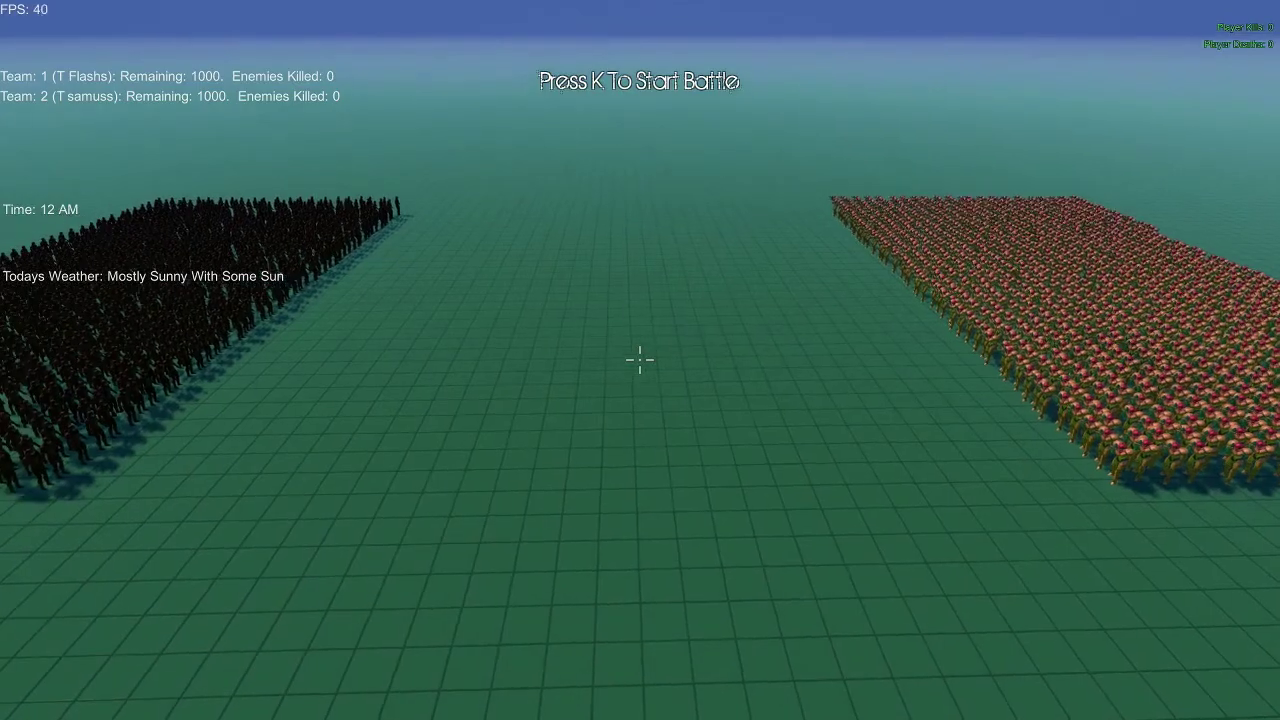
Start the Flashes-versus-Samuses battle and pause once the Samuses win
{"action": "key", "text": "k"}
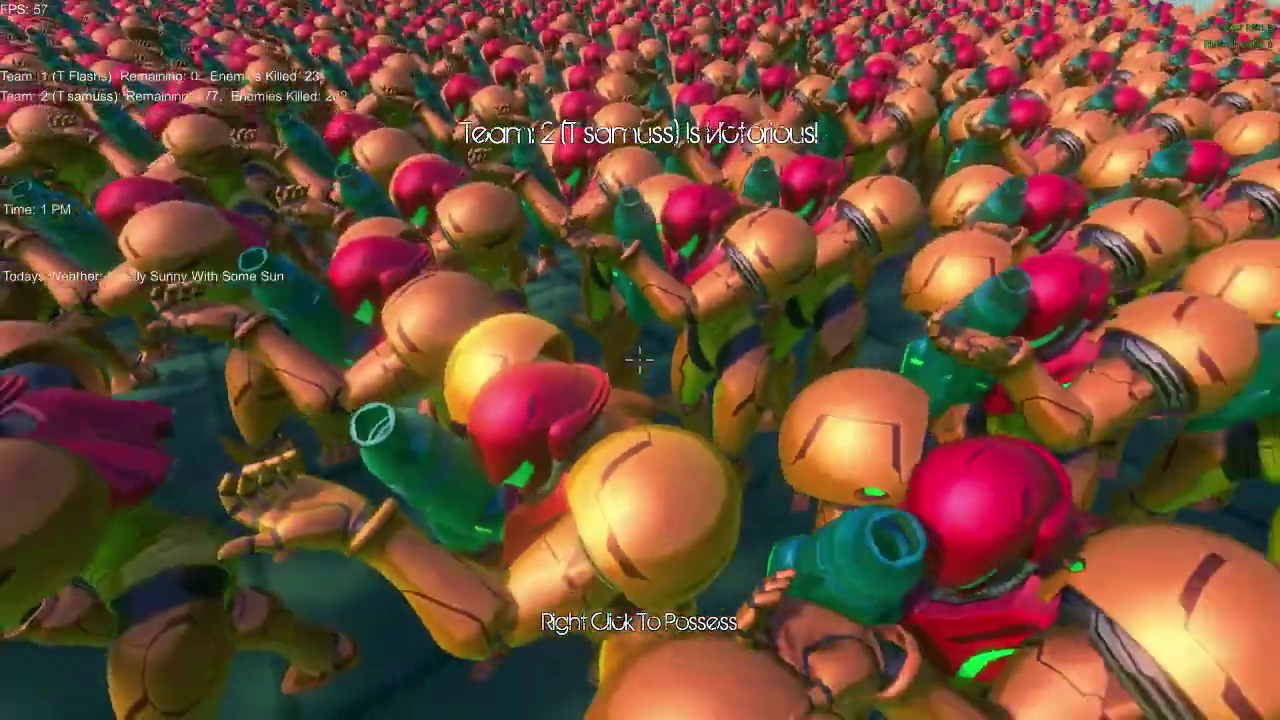
{"action": "key", "text": "Escape"}
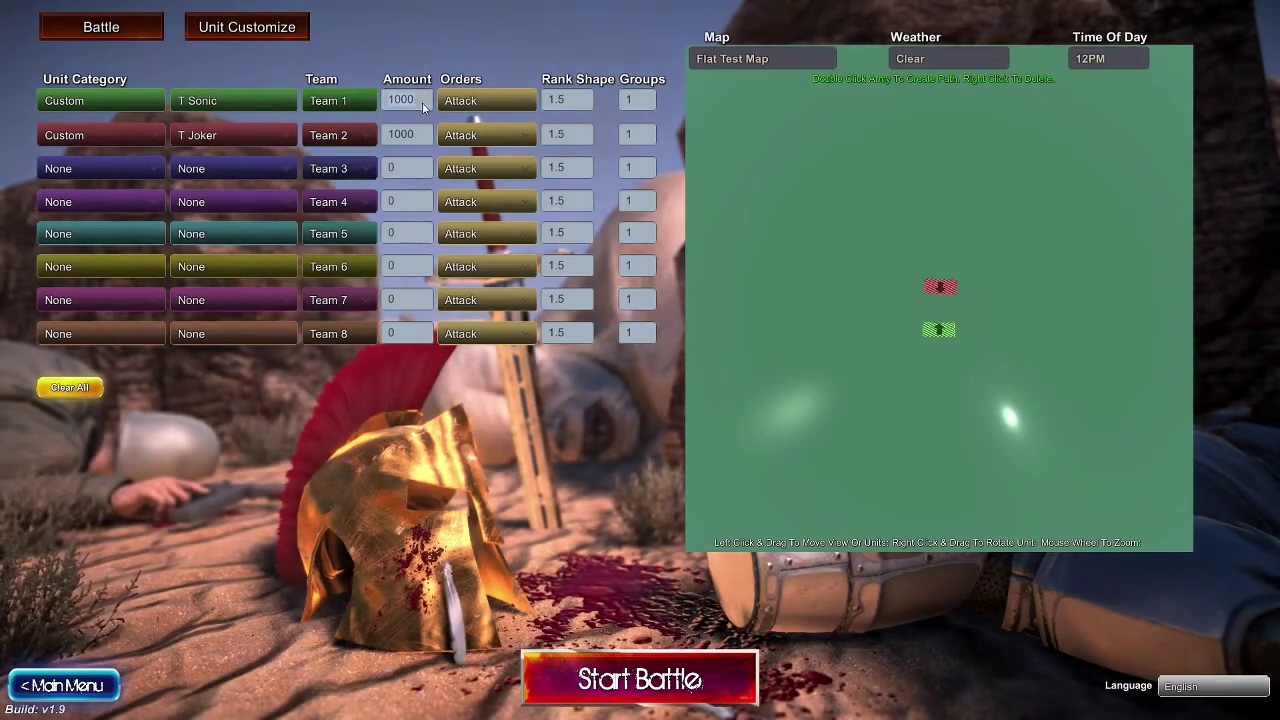
Set Team 1's amount, then launch and start the 10000-a-side Sonics versus Jokers battle
{"action": "left_click", "coordinate": [420, 102]}
{"action": "type", "text": "0"}
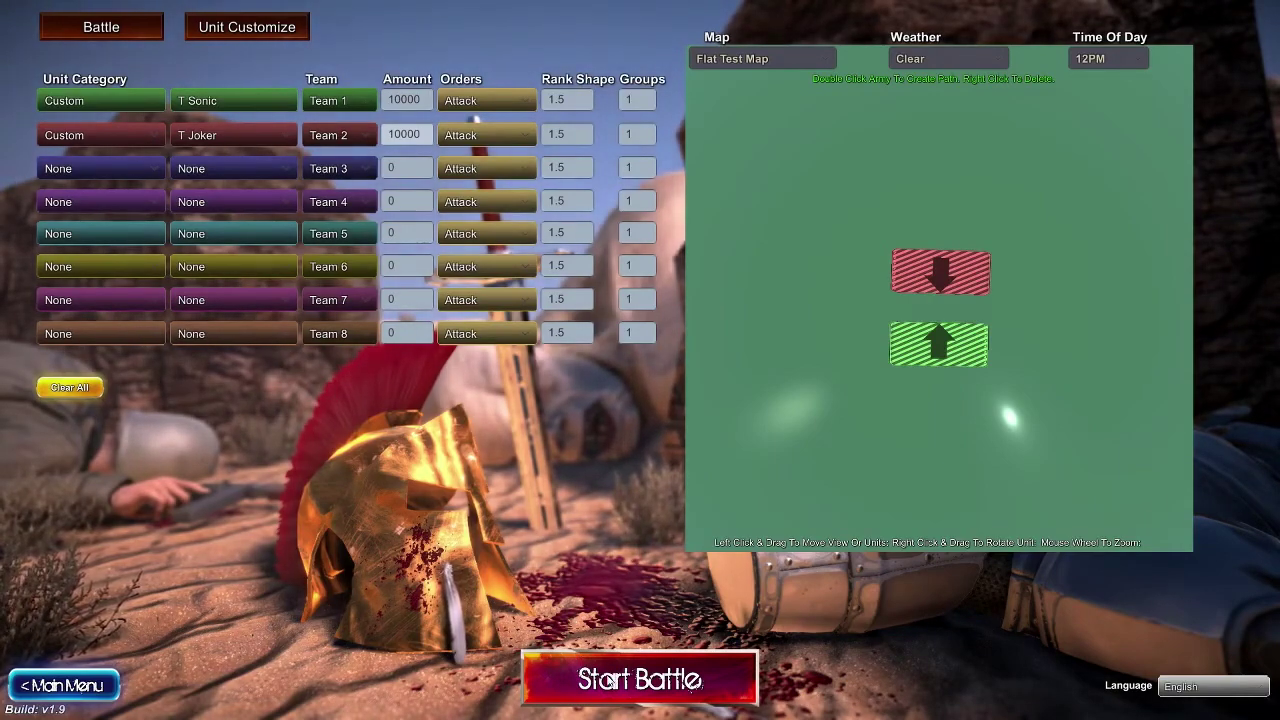
{"action": "left_click", "coordinate": [610, 683]}
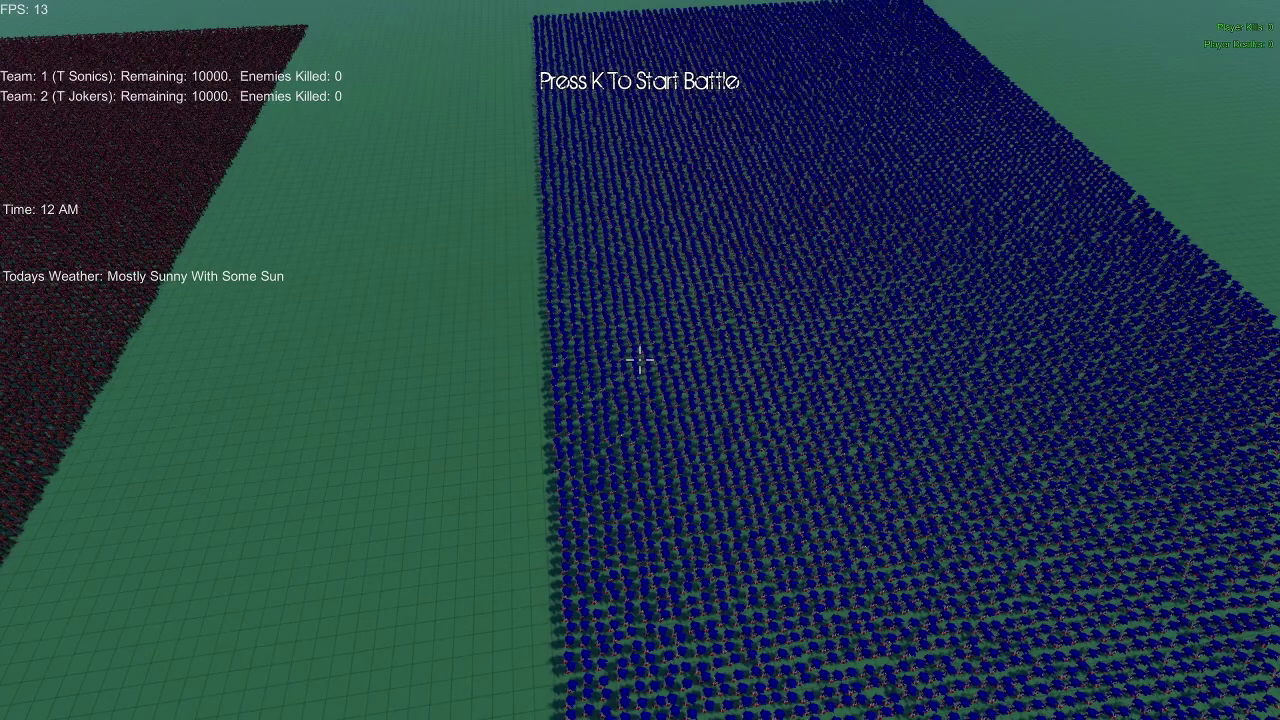
{"action": "key", "text": "k"}
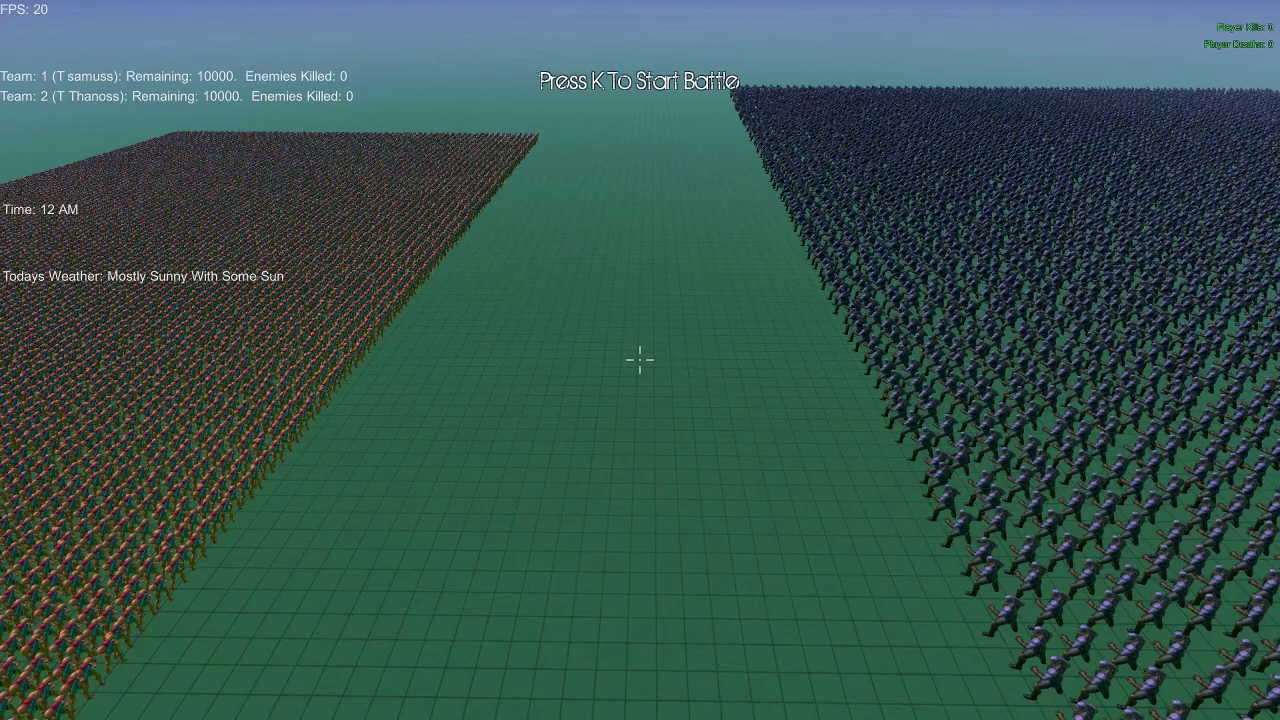
Move the camera toward the 10000-unit Samus and Thanos armies and start the battle
{"action": "key", "text": "w"}
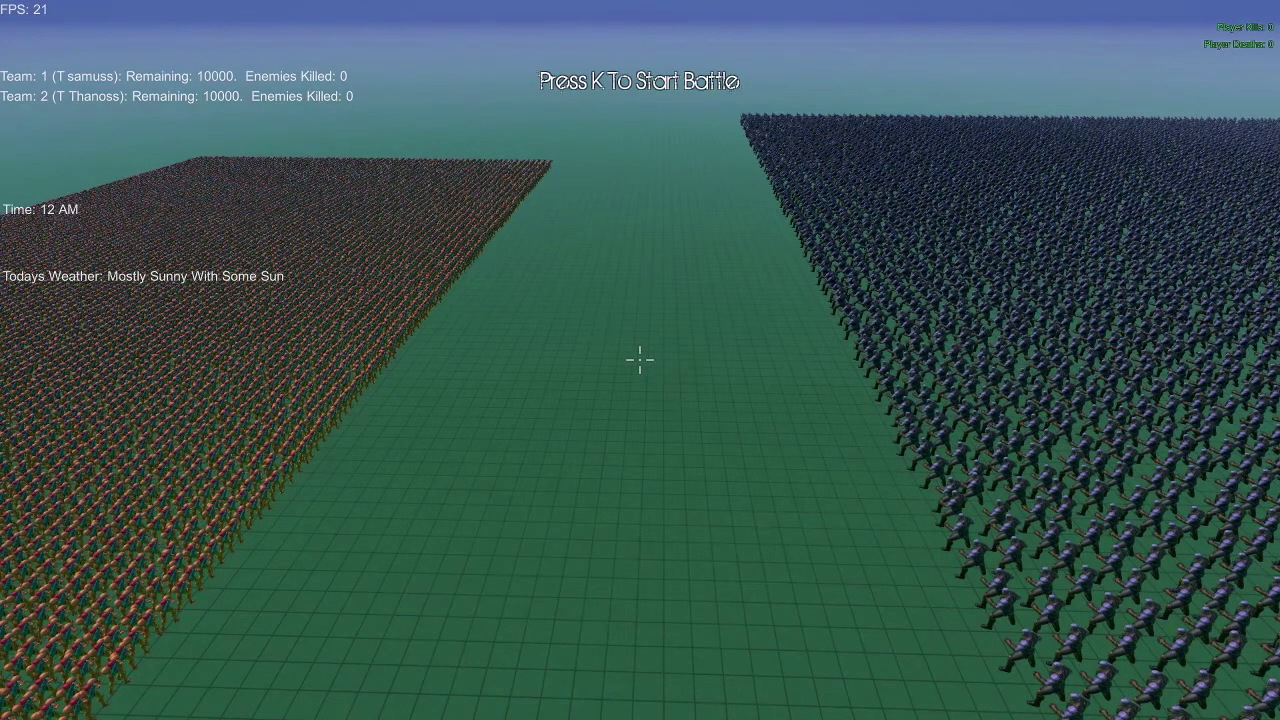
{"action": "key", "text": "k"}
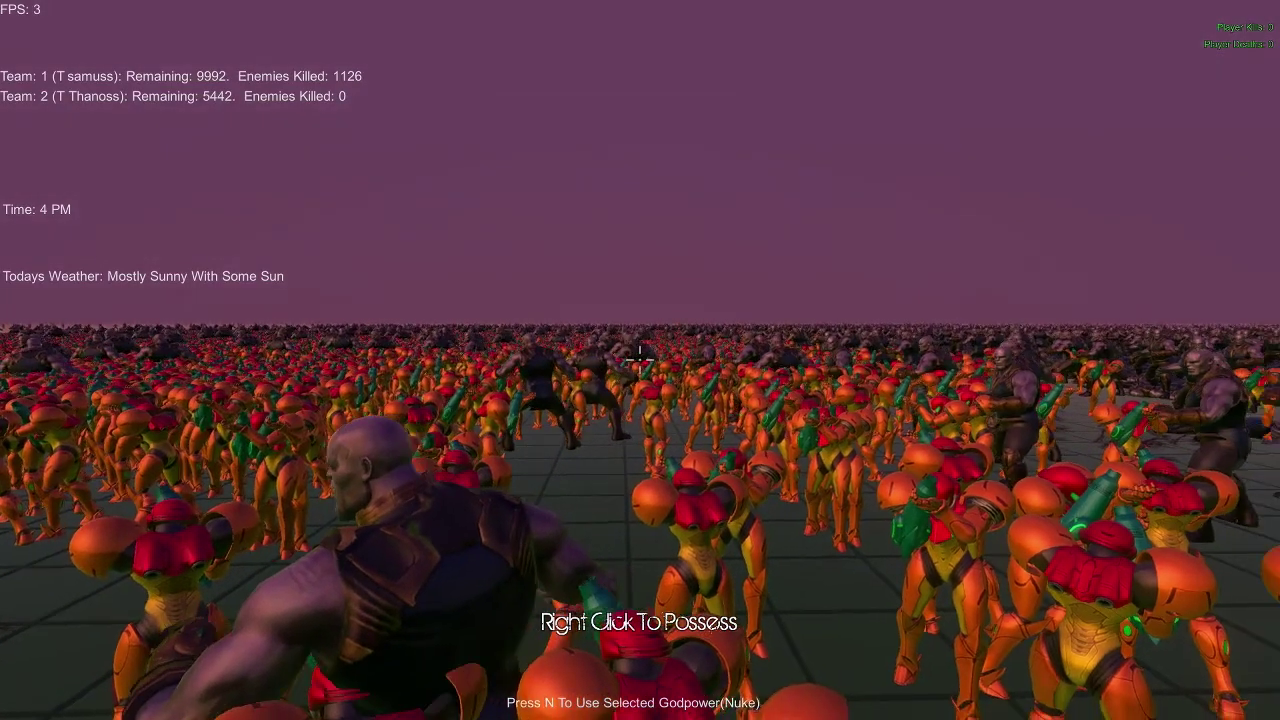
Pause the Samus versus Thanos battle with Esc once Samus has won
{"action": "key", "text": "Escape"}
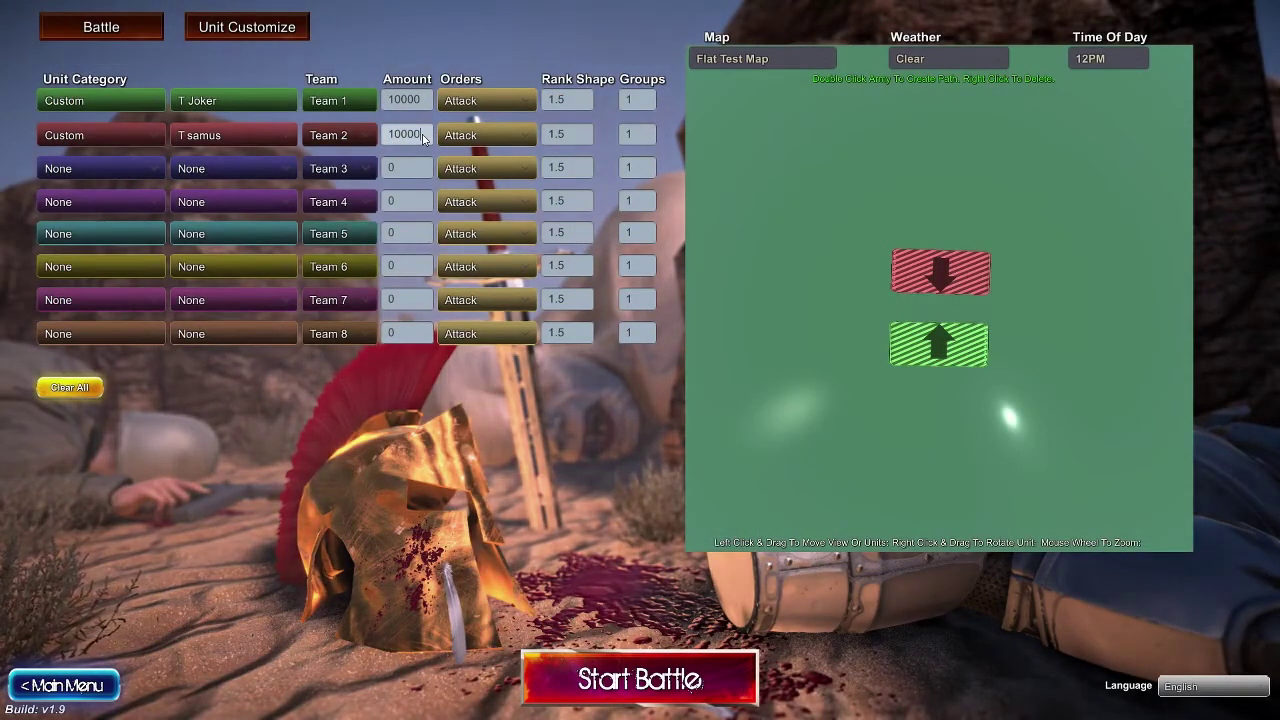
{"action": "type", "text": "0"}
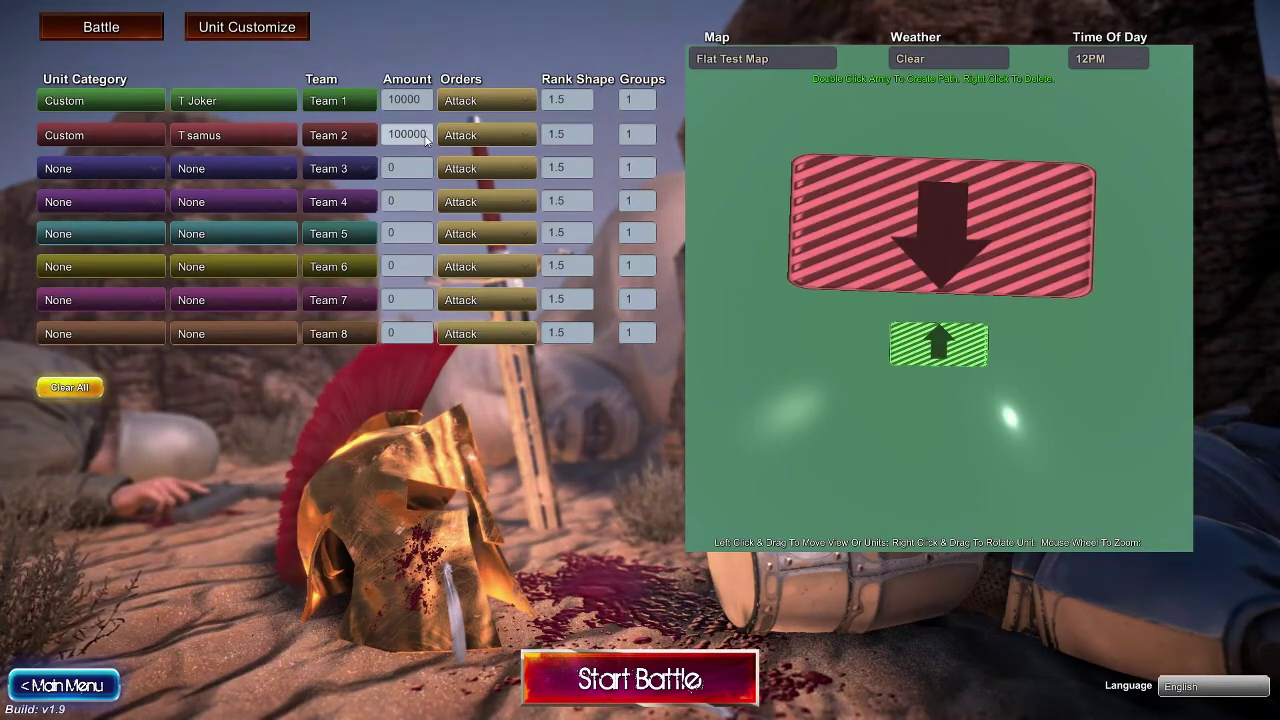
Make Team 1 100000 units, drag the red army farther up, and launch the final
{"action": "left_click", "coordinate": [406, 100]}
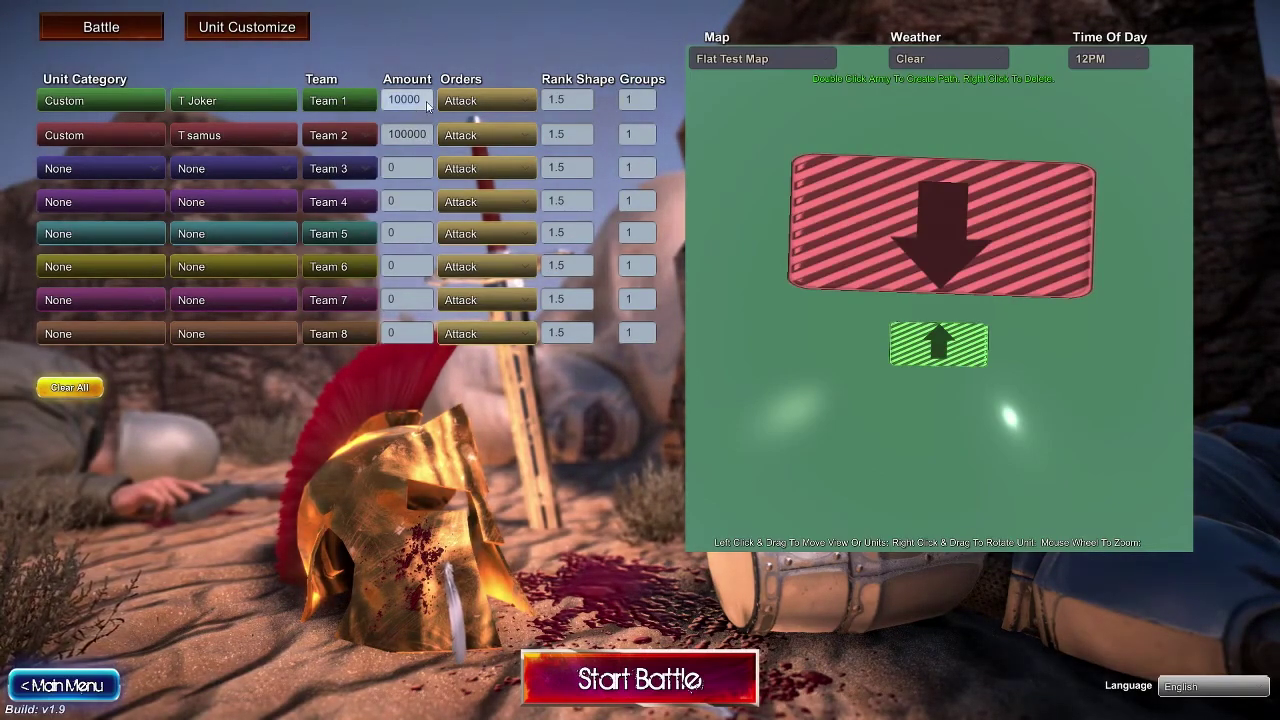
{"action": "type", "text": "0"}
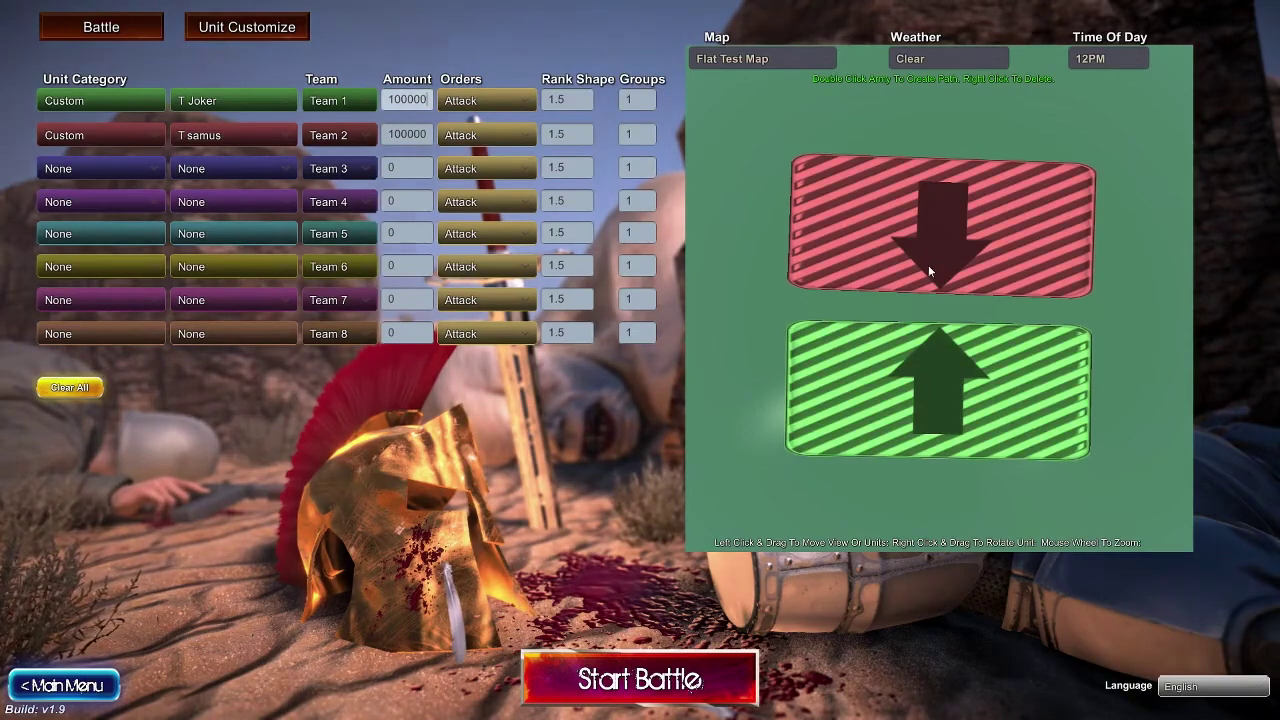
{"action": "left_click_drag", "start_coordinate": [929, 260], "coordinate": [948, 263]}
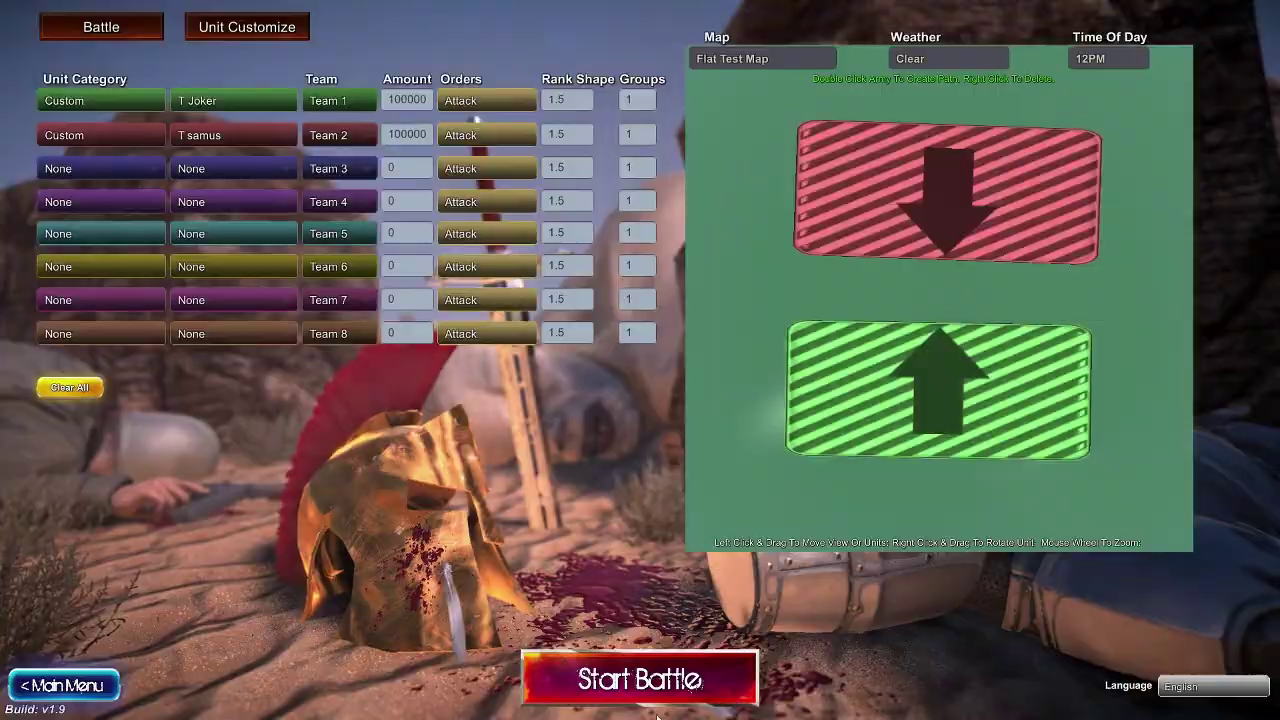
{"action": "left_click", "coordinate": [640, 680]}
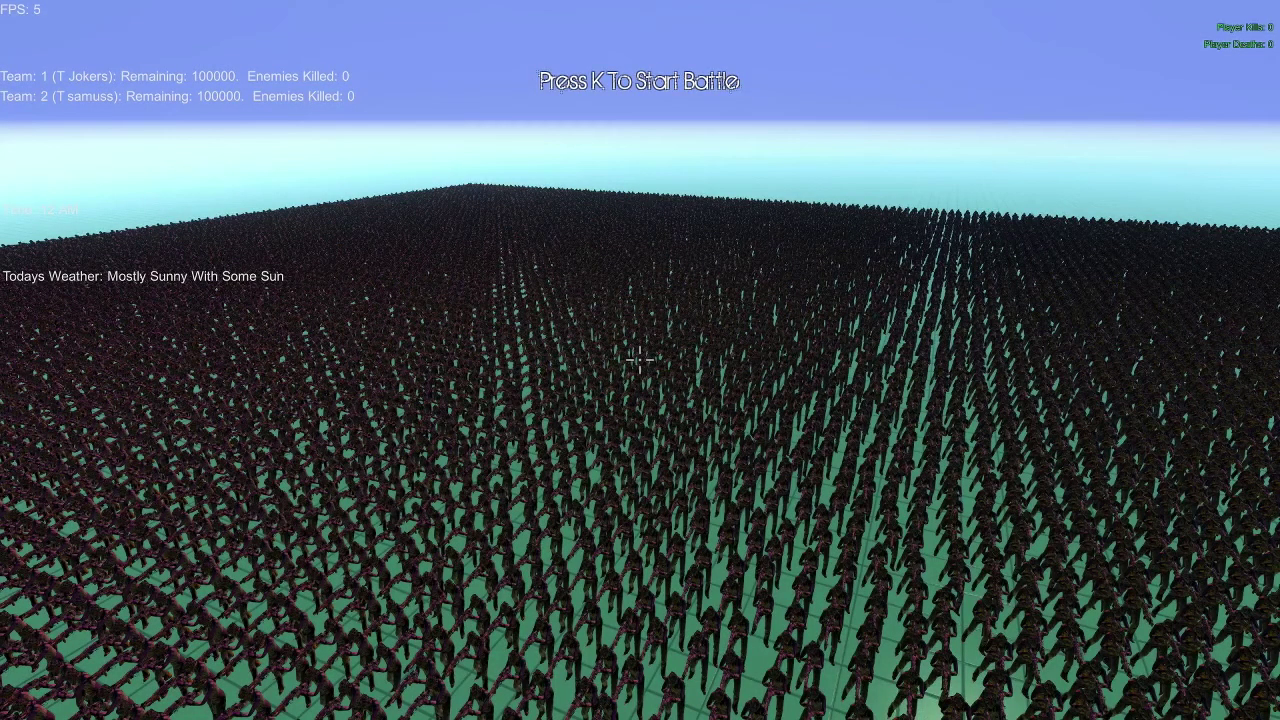
Fly at ground level to survey the two army blocks across the grid floor
{"action": "key", "text": "w"}
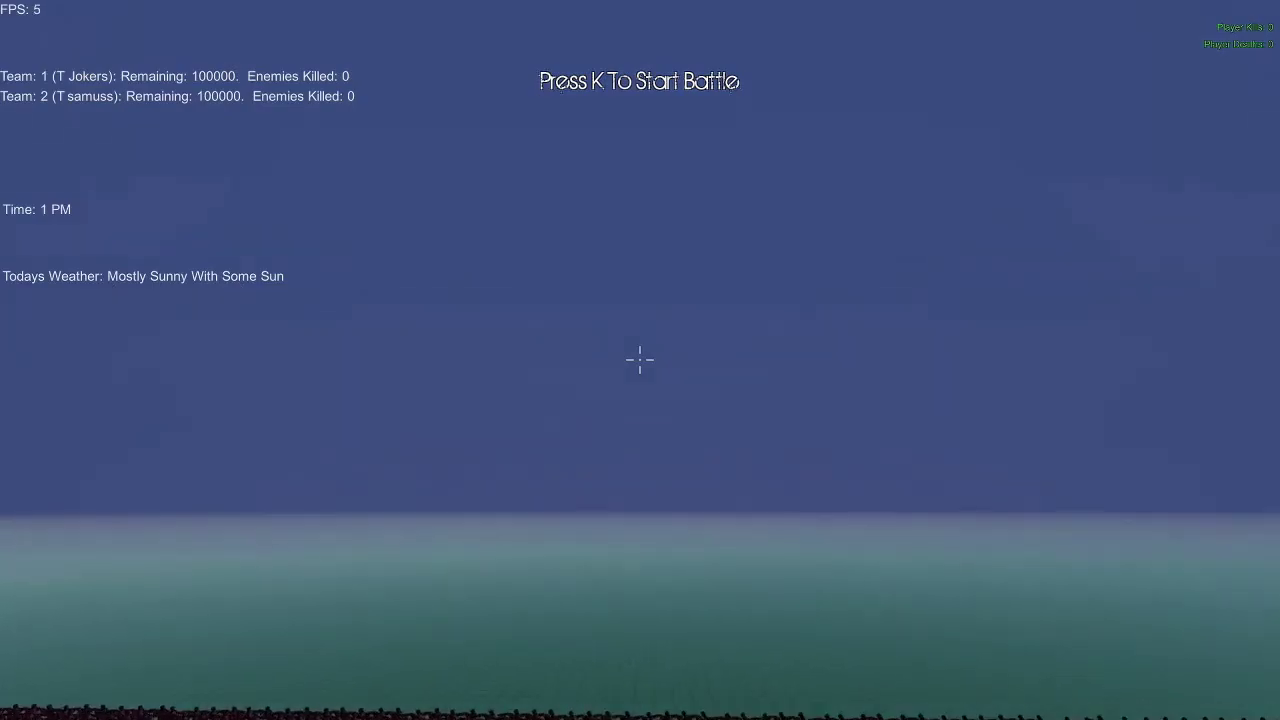
{"action": "key", "text": "w"}
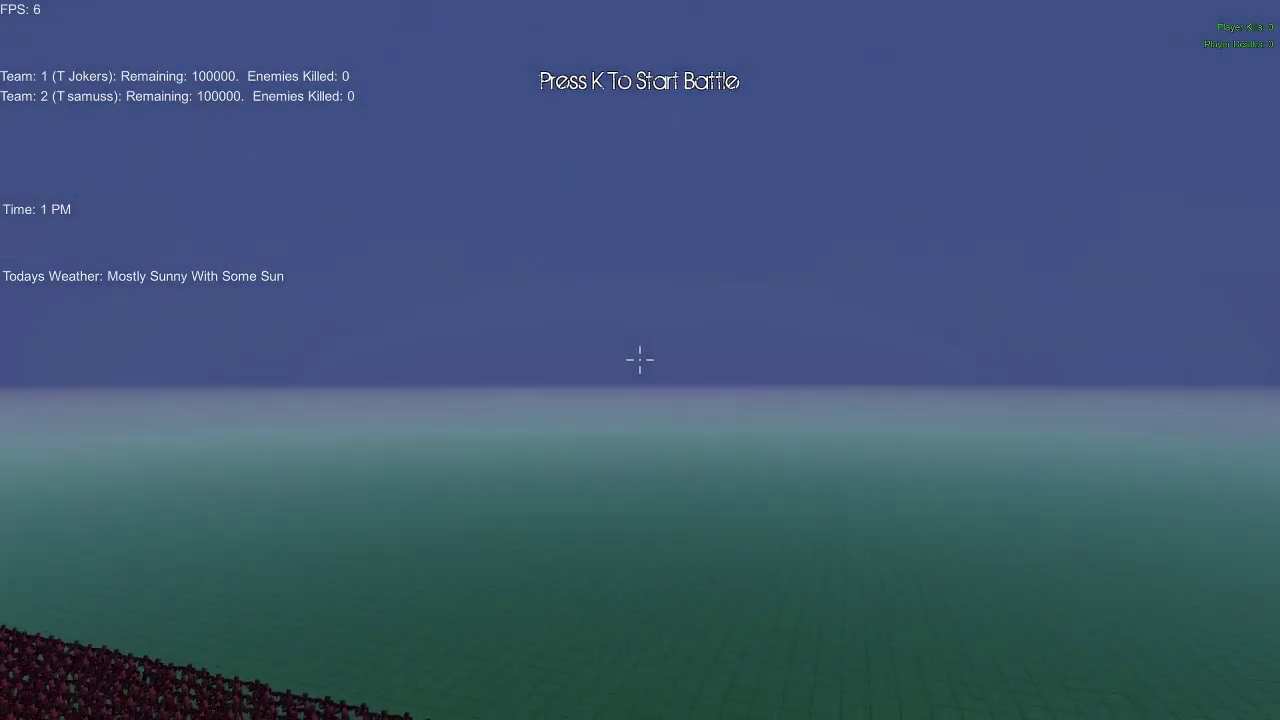
{"action": "key", "text": "w"}
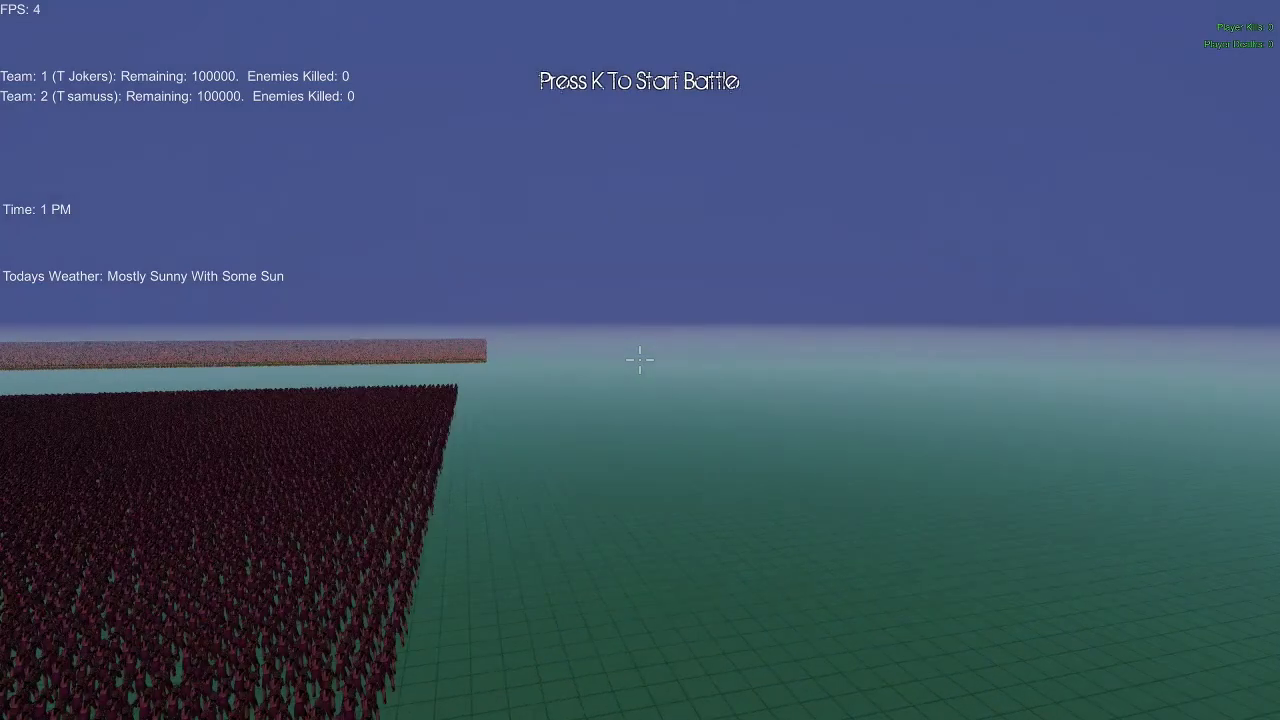
{"action": "key", "text": "w"}
{"action": "key", "text": "d"}
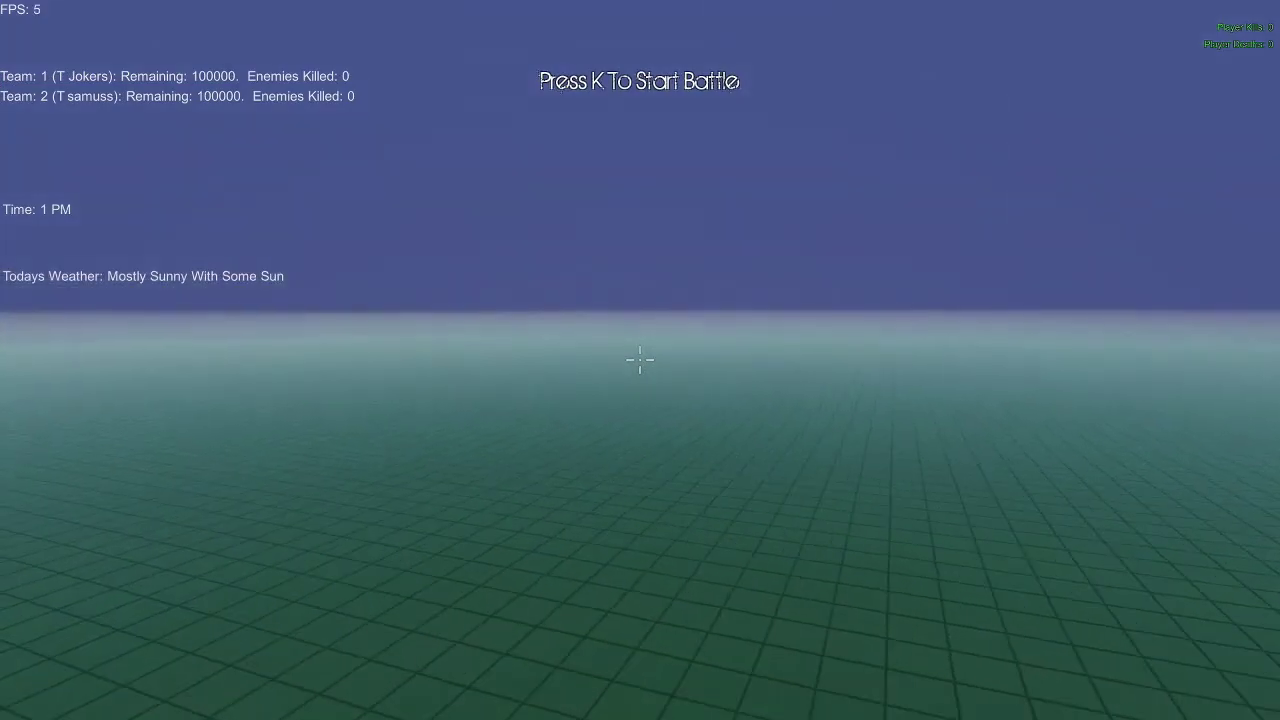
{"action": "key", "text": "w"}
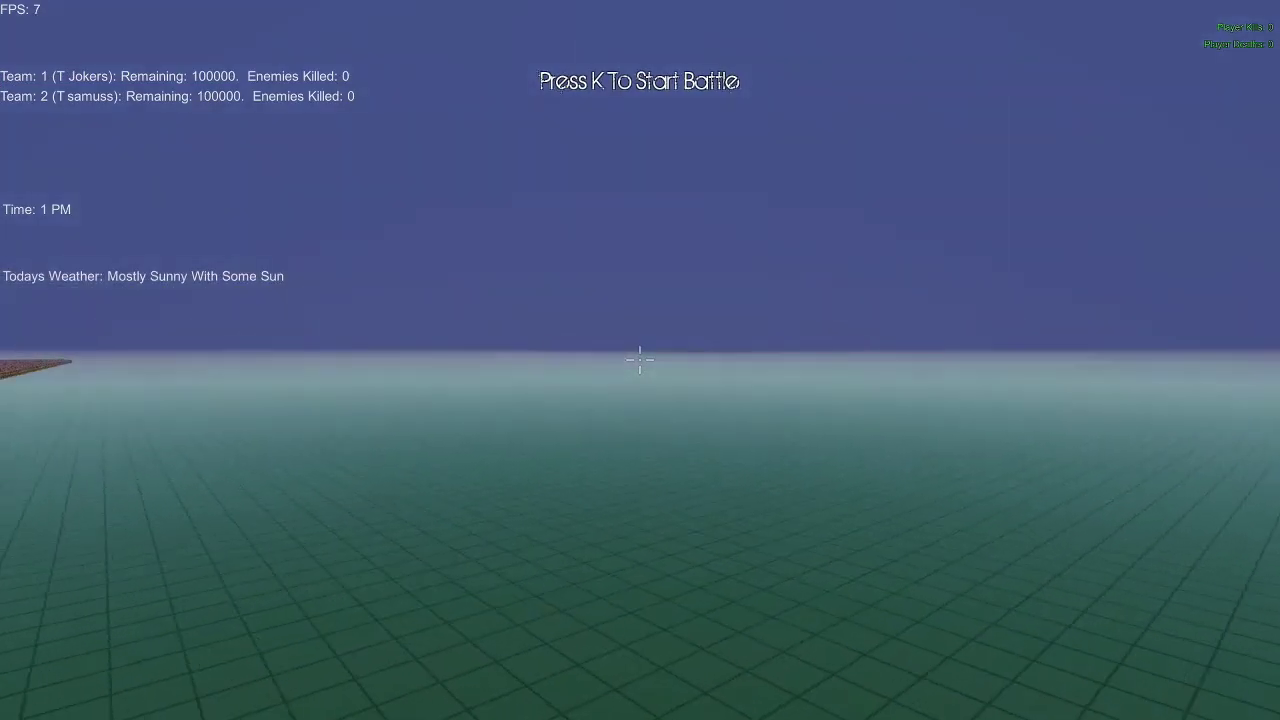
{"action": "key", "text": "a"}
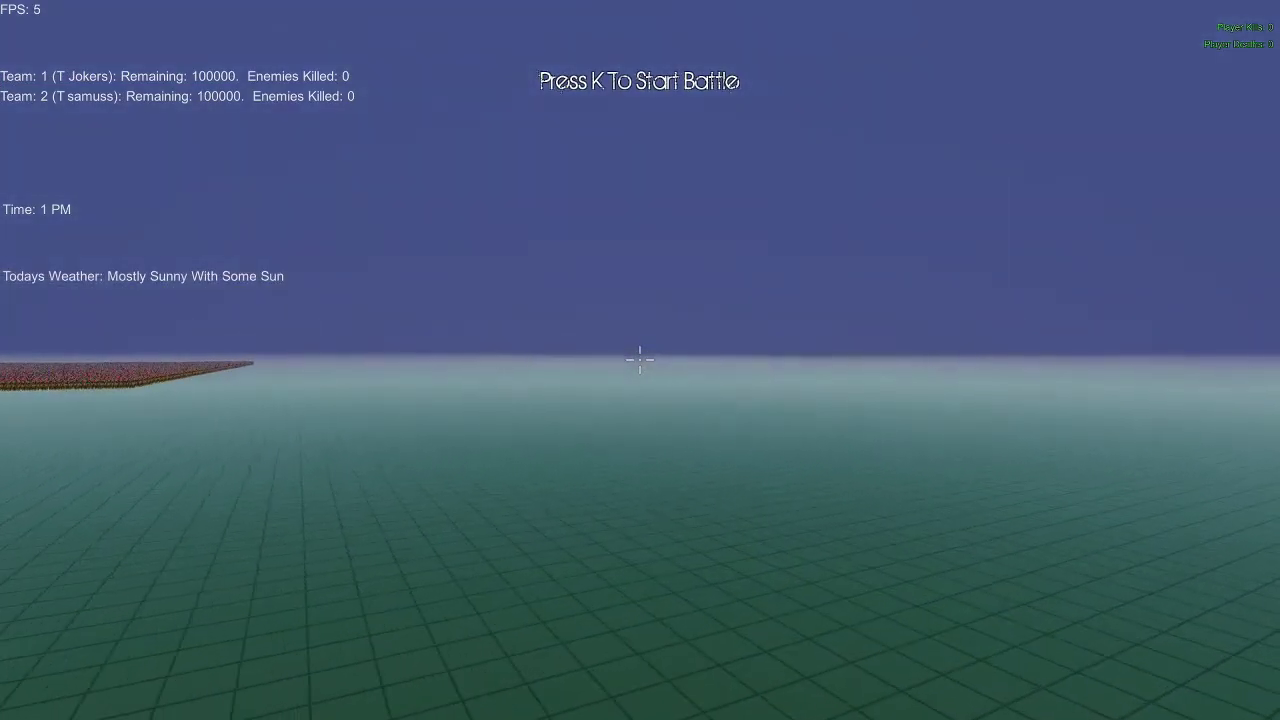
{"action": "key", "text": "w"}
{"action": "key", "text": "w"}
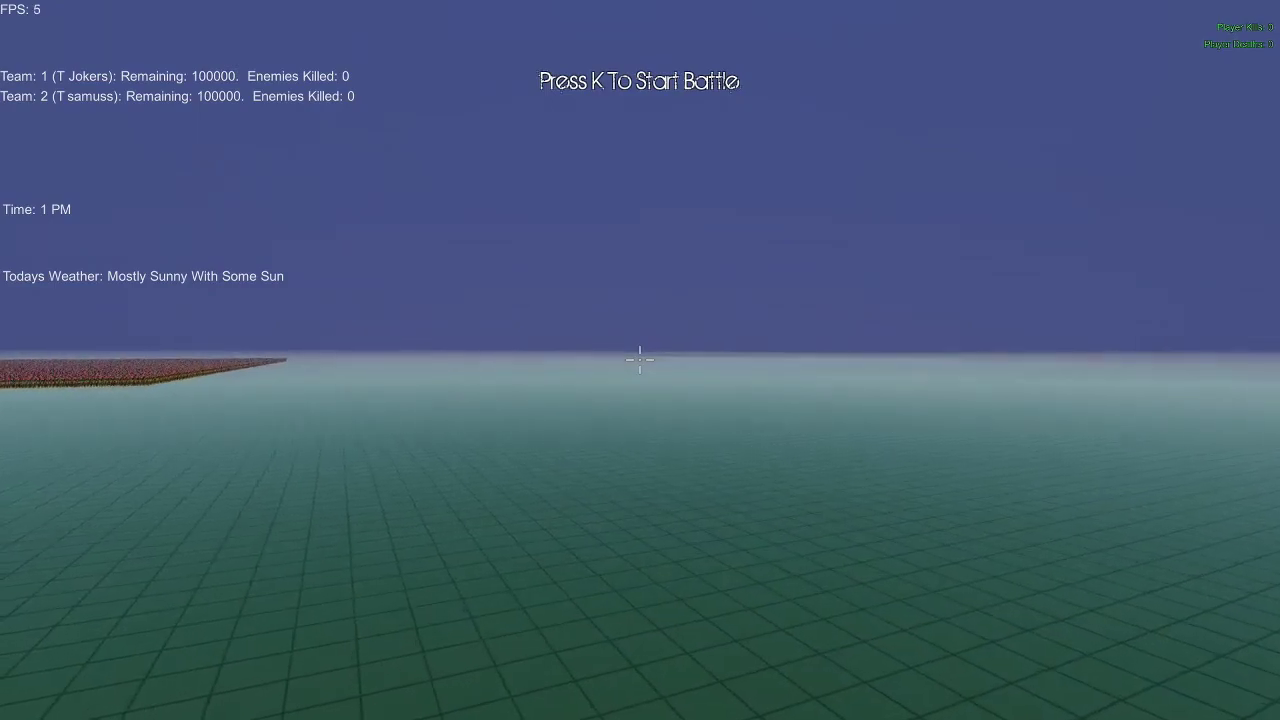
{"action": "key", "text": "w"}
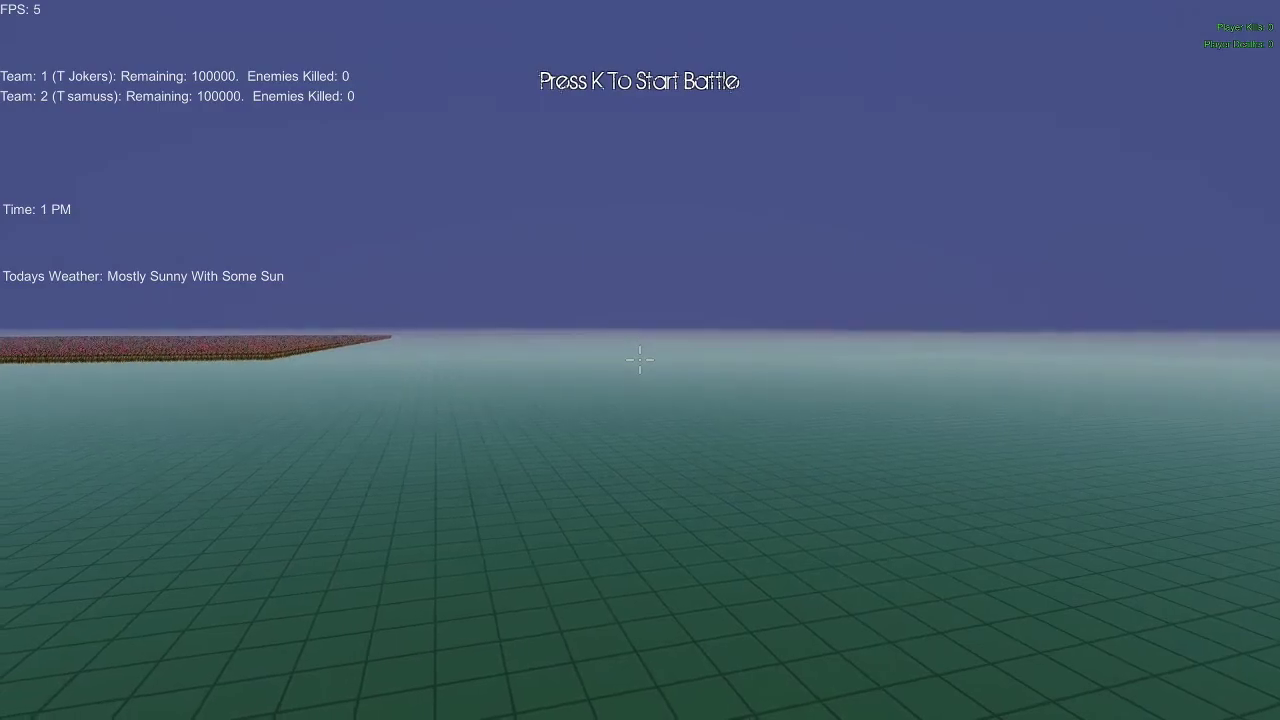
Rise high above the battlefield and fly over toward the dark army block
{"action": "key", "text": "space"}
{"action": "key", "text": "w"}
{"action": "key", "text": "w"}
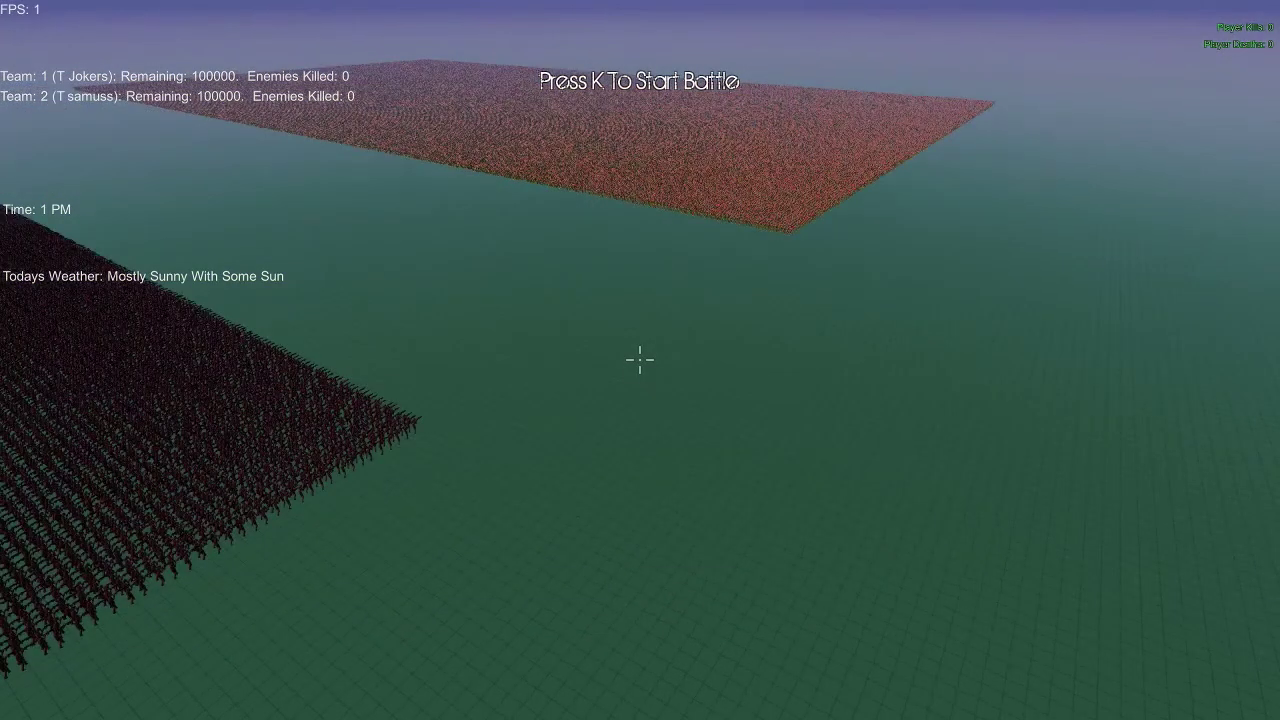
{"action": "key", "text": "w"}
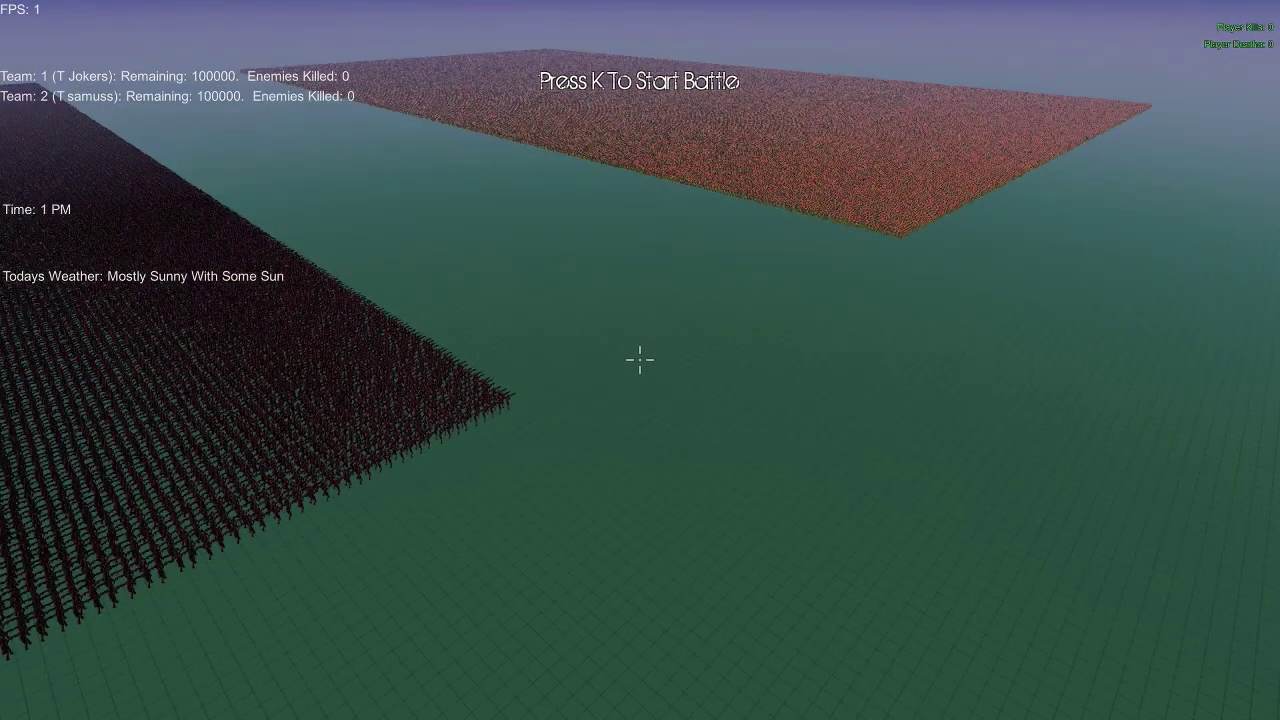
{"action": "key", "text": "w"}
{"action": "key", "text": "w"}
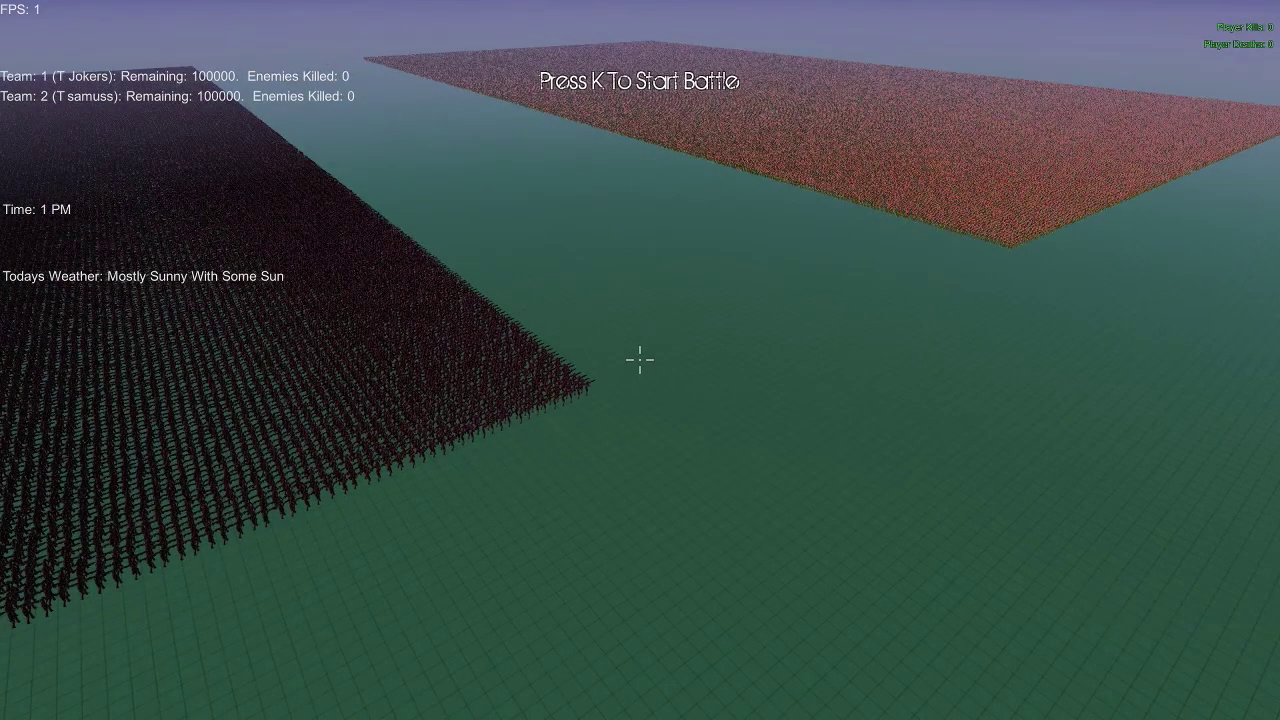
{"action": "key", "text": "w"}
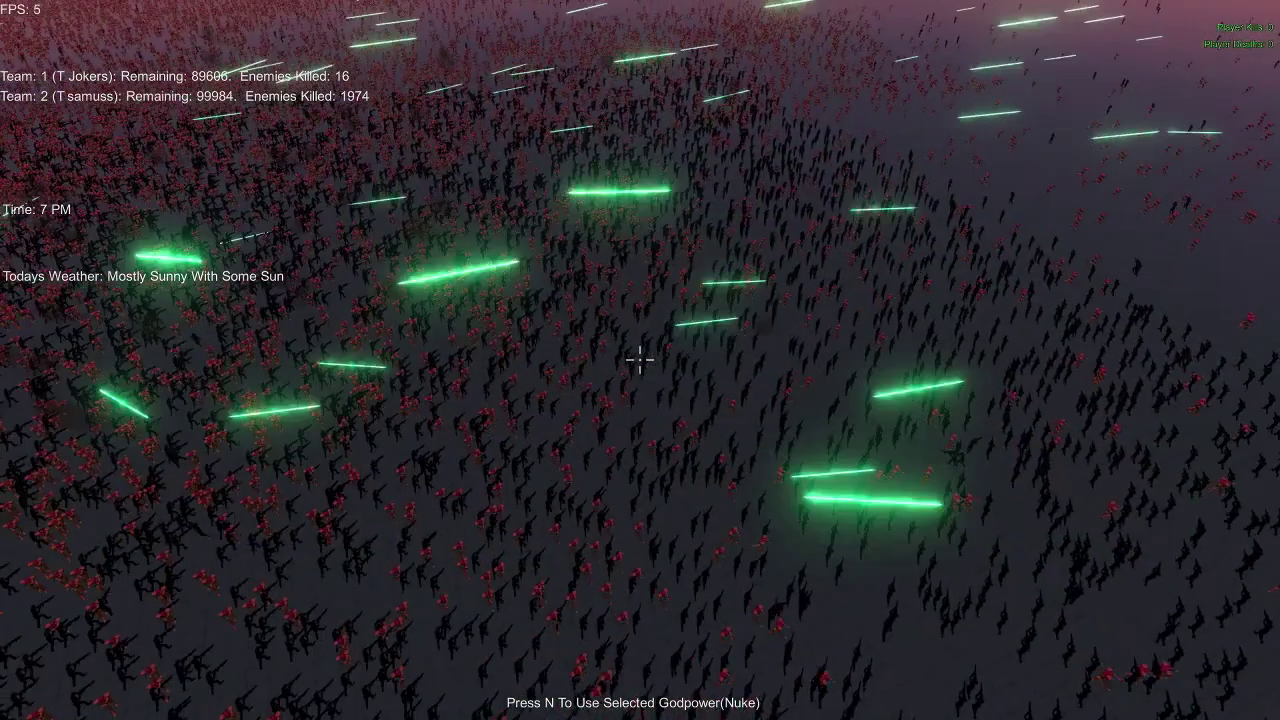
Pause the final with Esc once Samuses lead, 99,984 versus 89,606 Jokers
{"action": "key", "text": "Escape"}
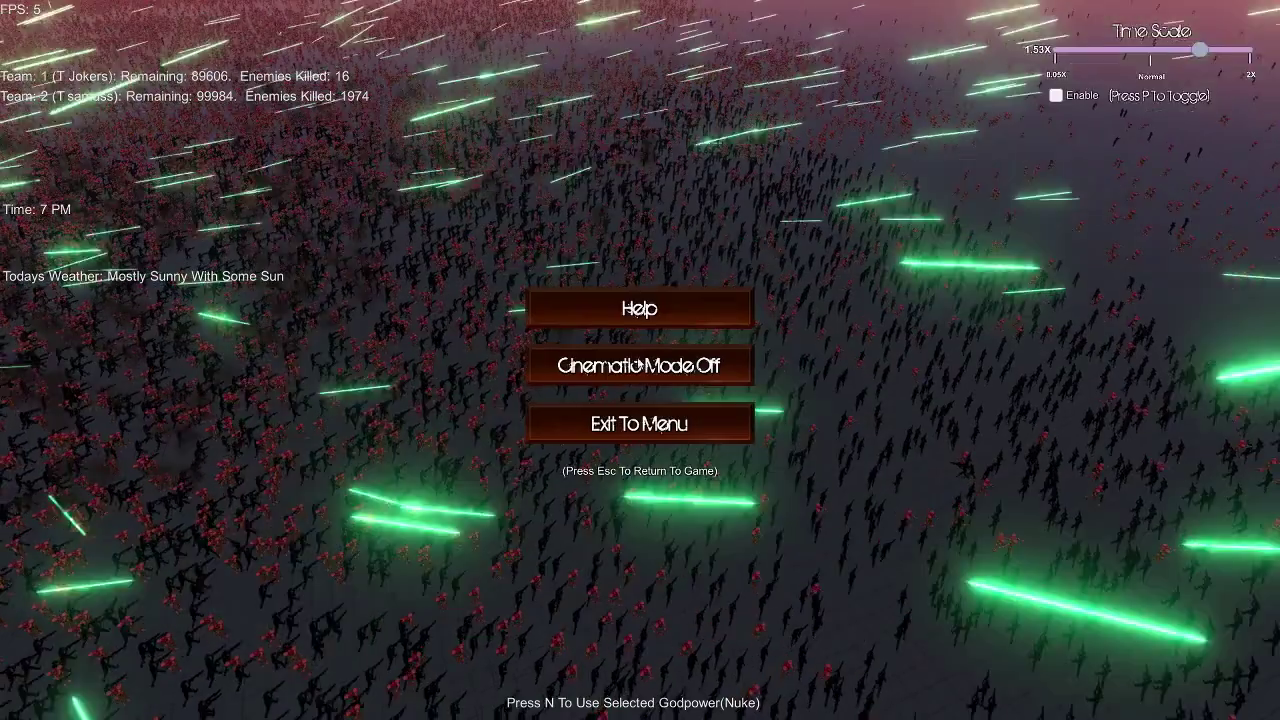